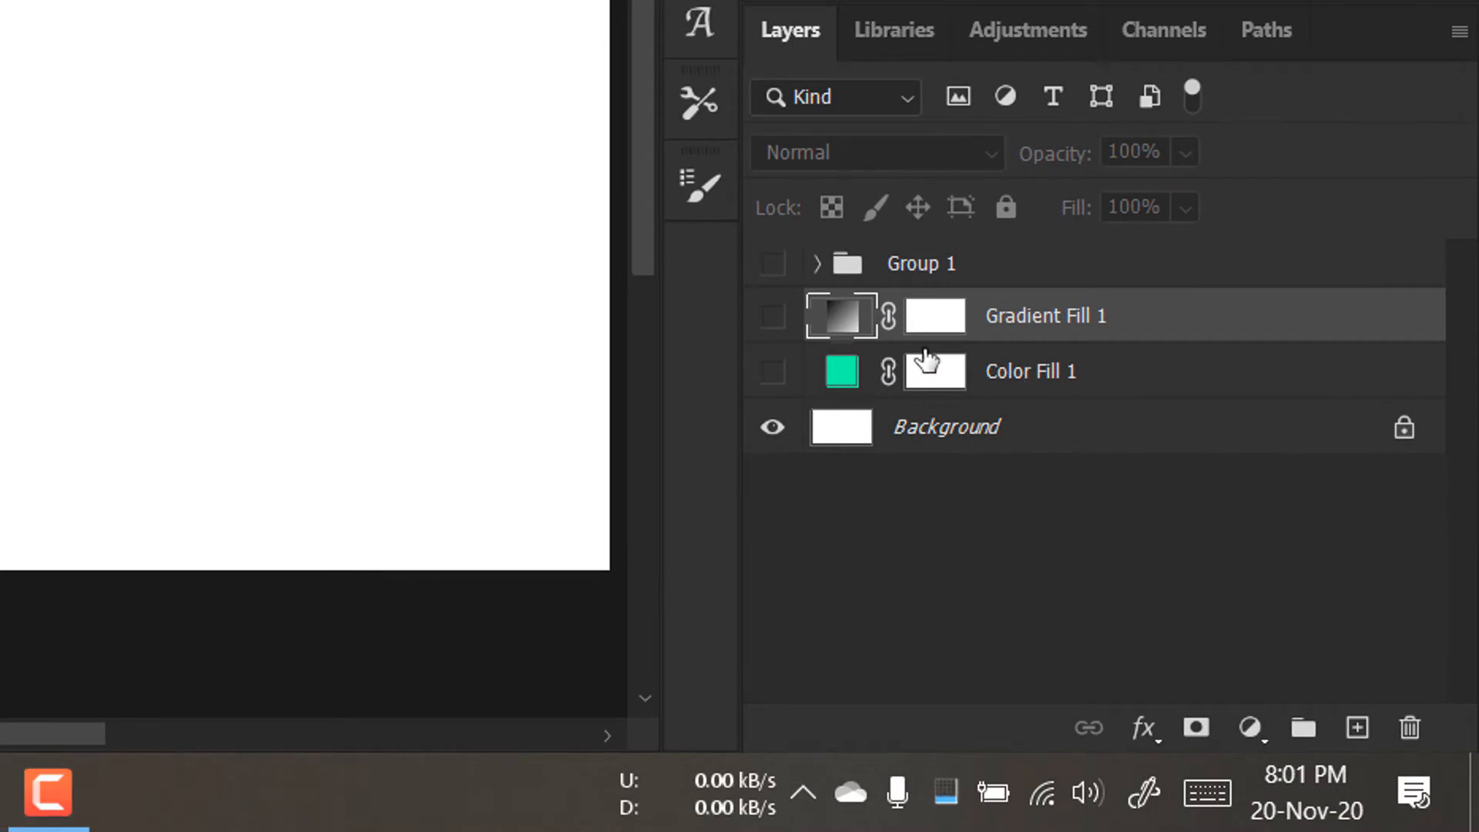
Make the Color Fill 1 and Gradient Fill 1 layers visible
click(772, 372)
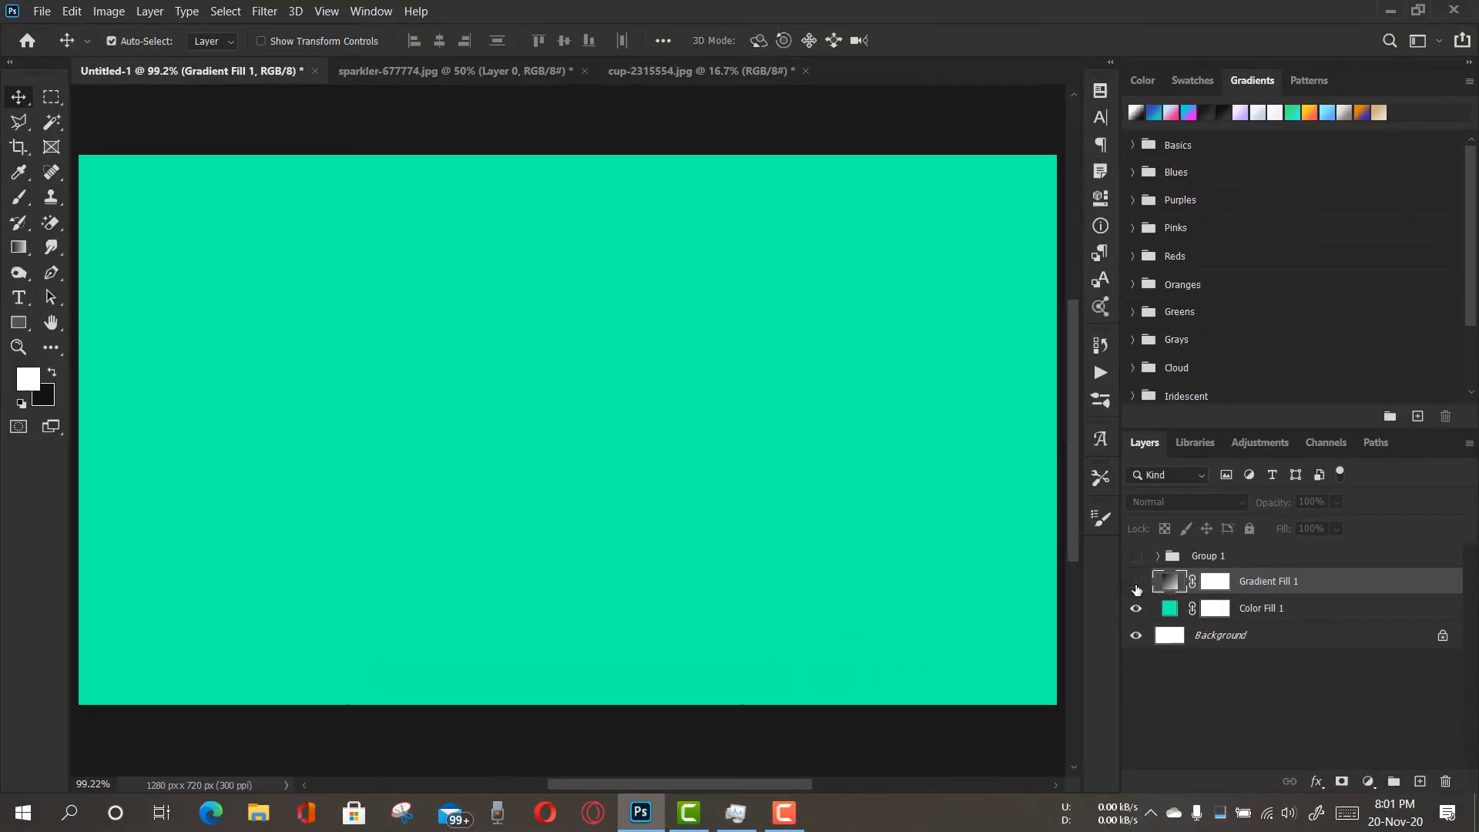
click(1136, 583)
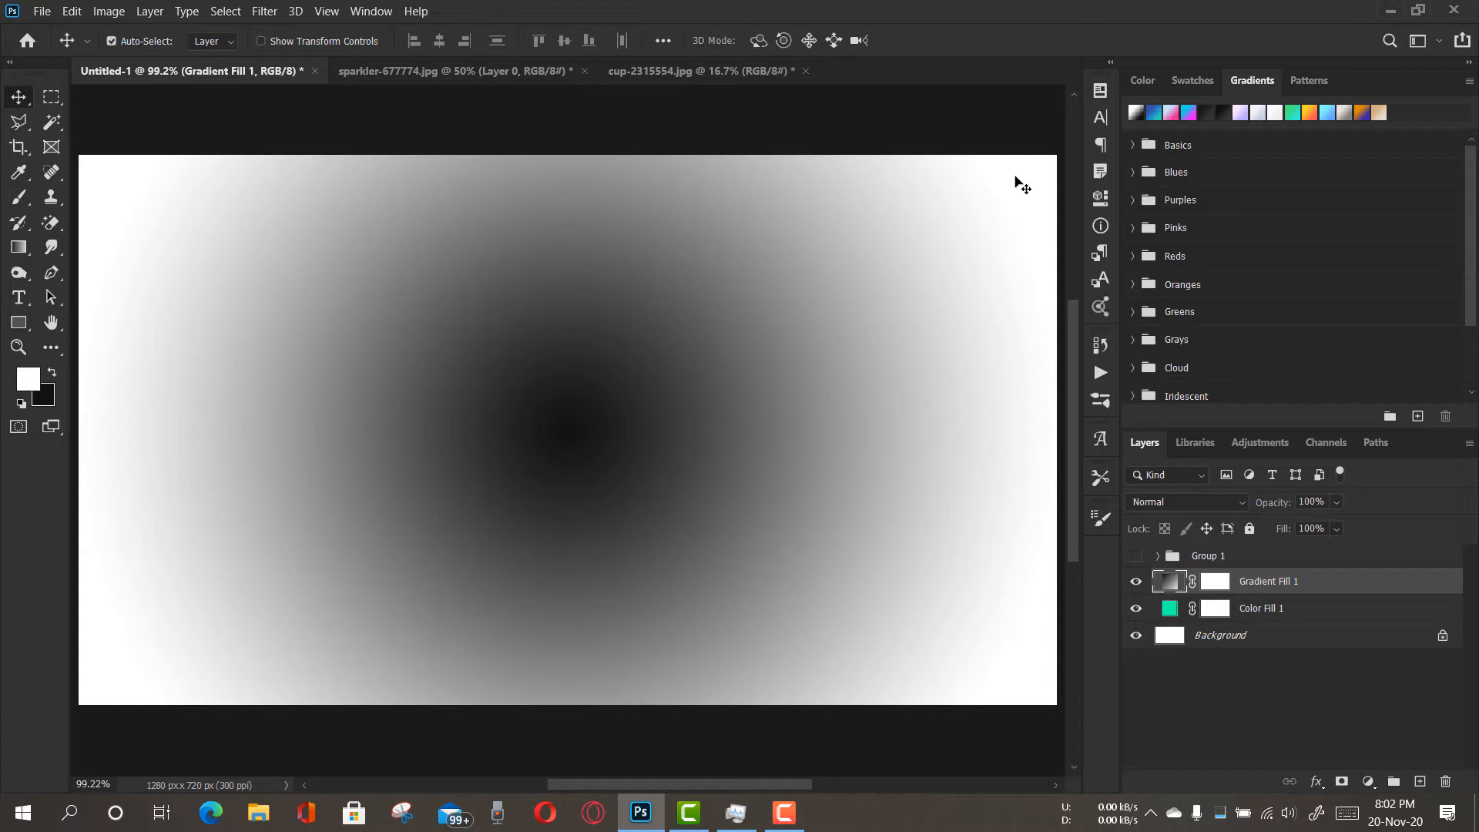
Examine the RGB values of black and white in the Color Picker for the background color
click(46, 398)
drag(210, 247, 1050, 190)
click(994, 345)
click(974, 344)
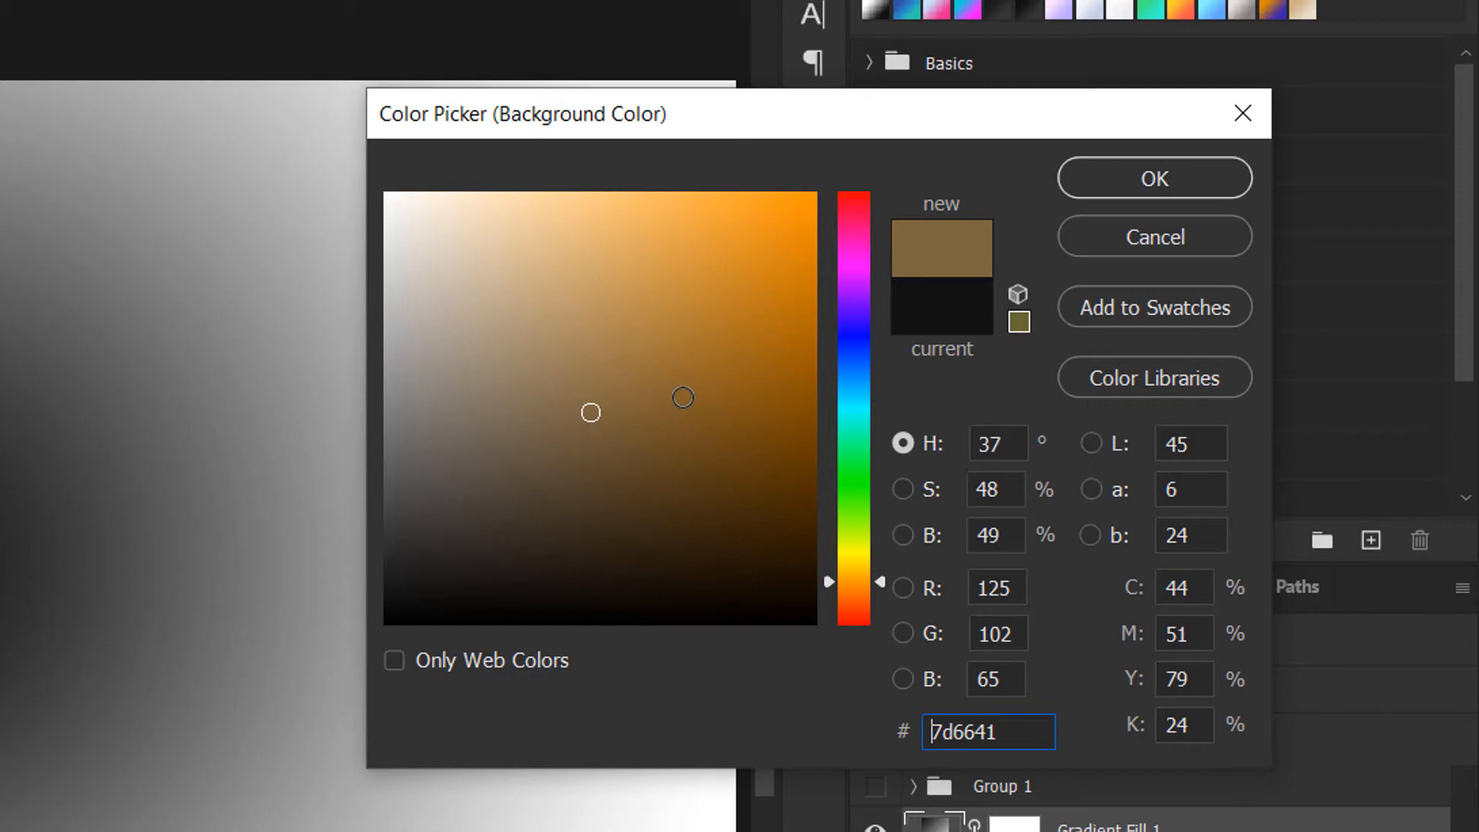
mouse_move(568, 458)
mouse_down()
mouse_move(390, 634)
mouse_move(331, 664)
mouse_up()
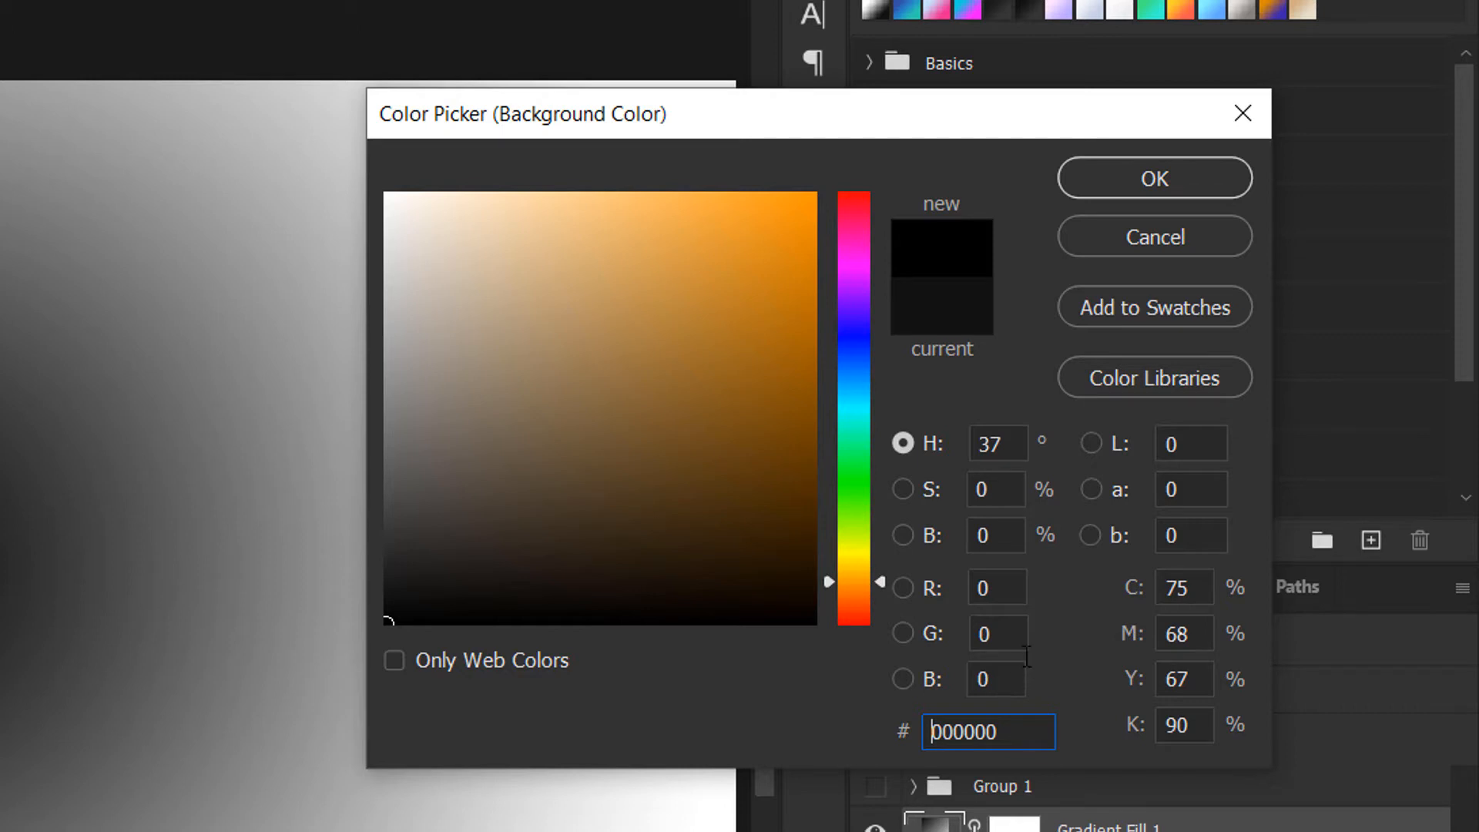
mouse_move(757, 570)
mouse_down()
mouse_move(405, 191)
mouse_move(316, 142)
mouse_up()
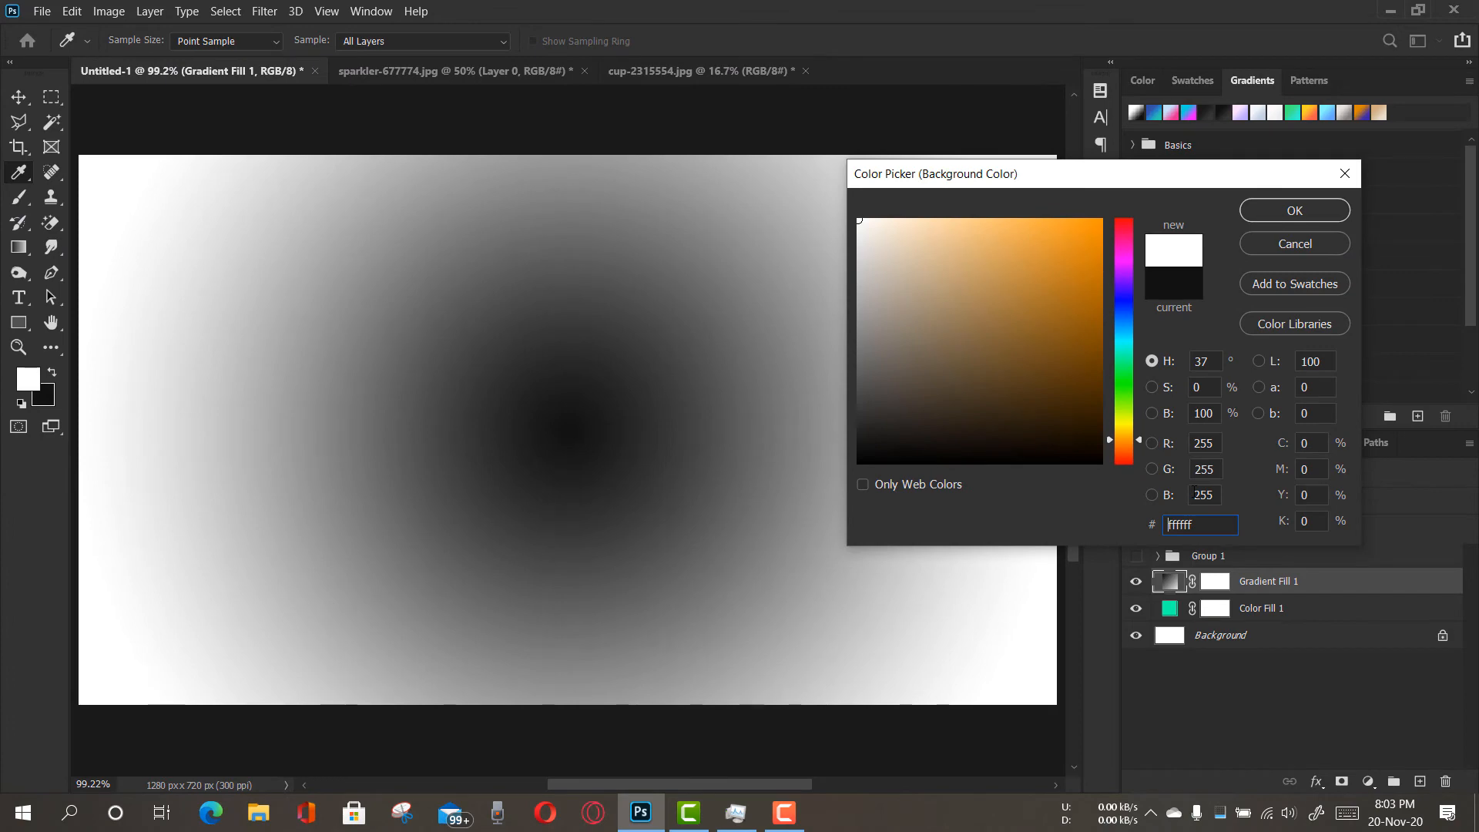
click(1291, 243)
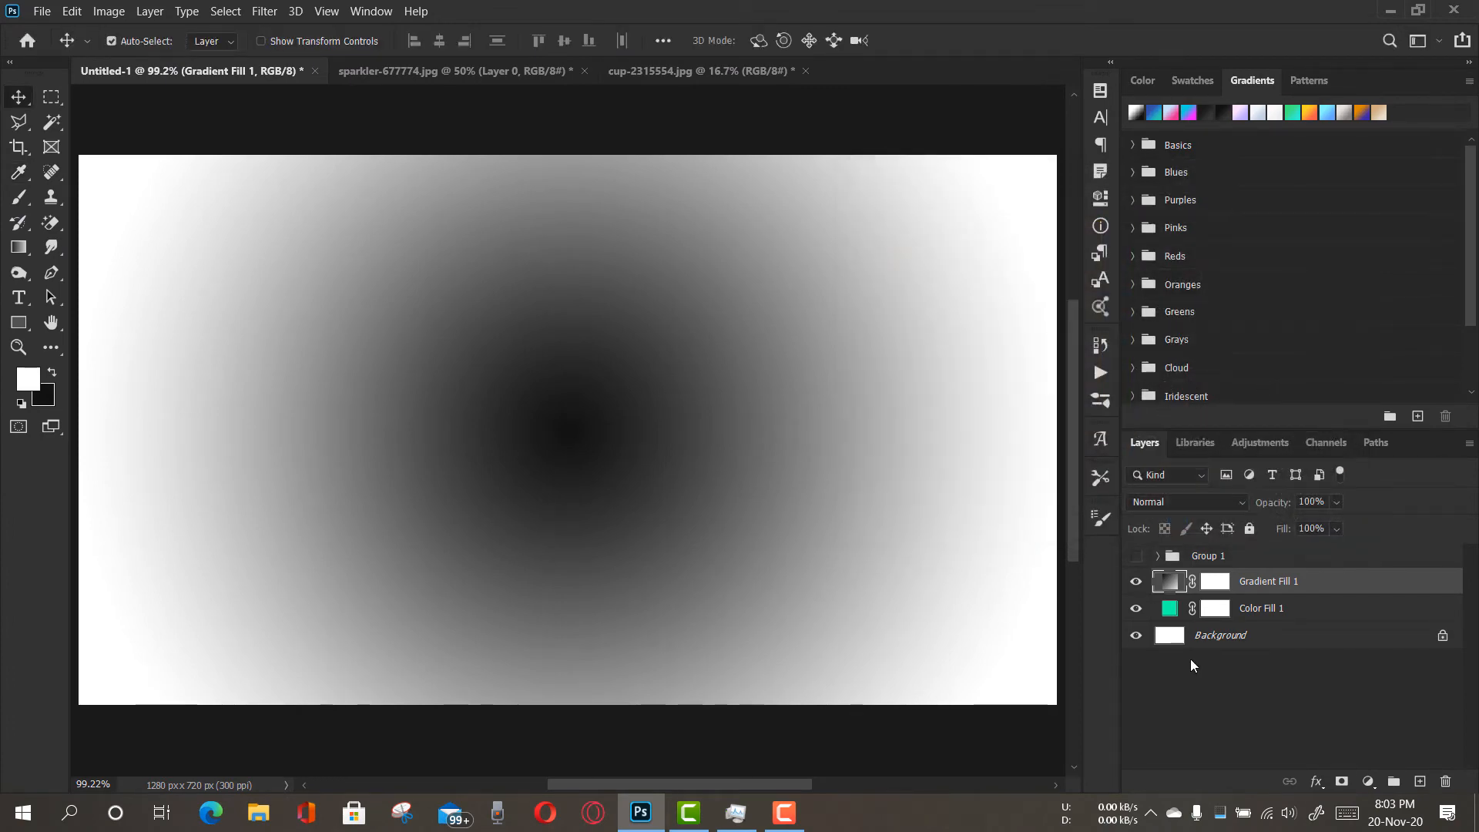
Make Group 1 visible above the gradient and select the Gradient Fill 1 layer
click(1191, 664)
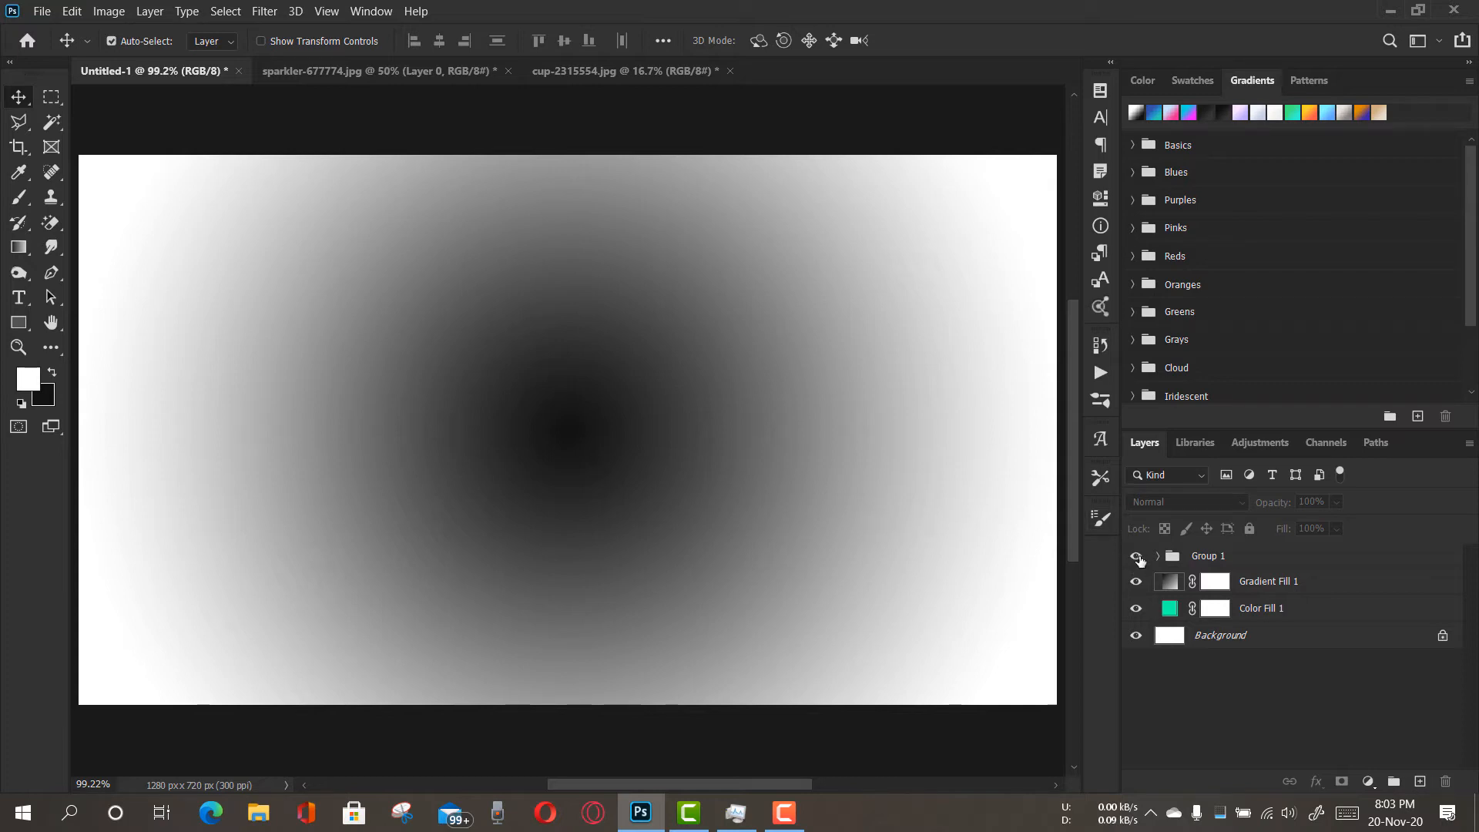
click(1136, 555)
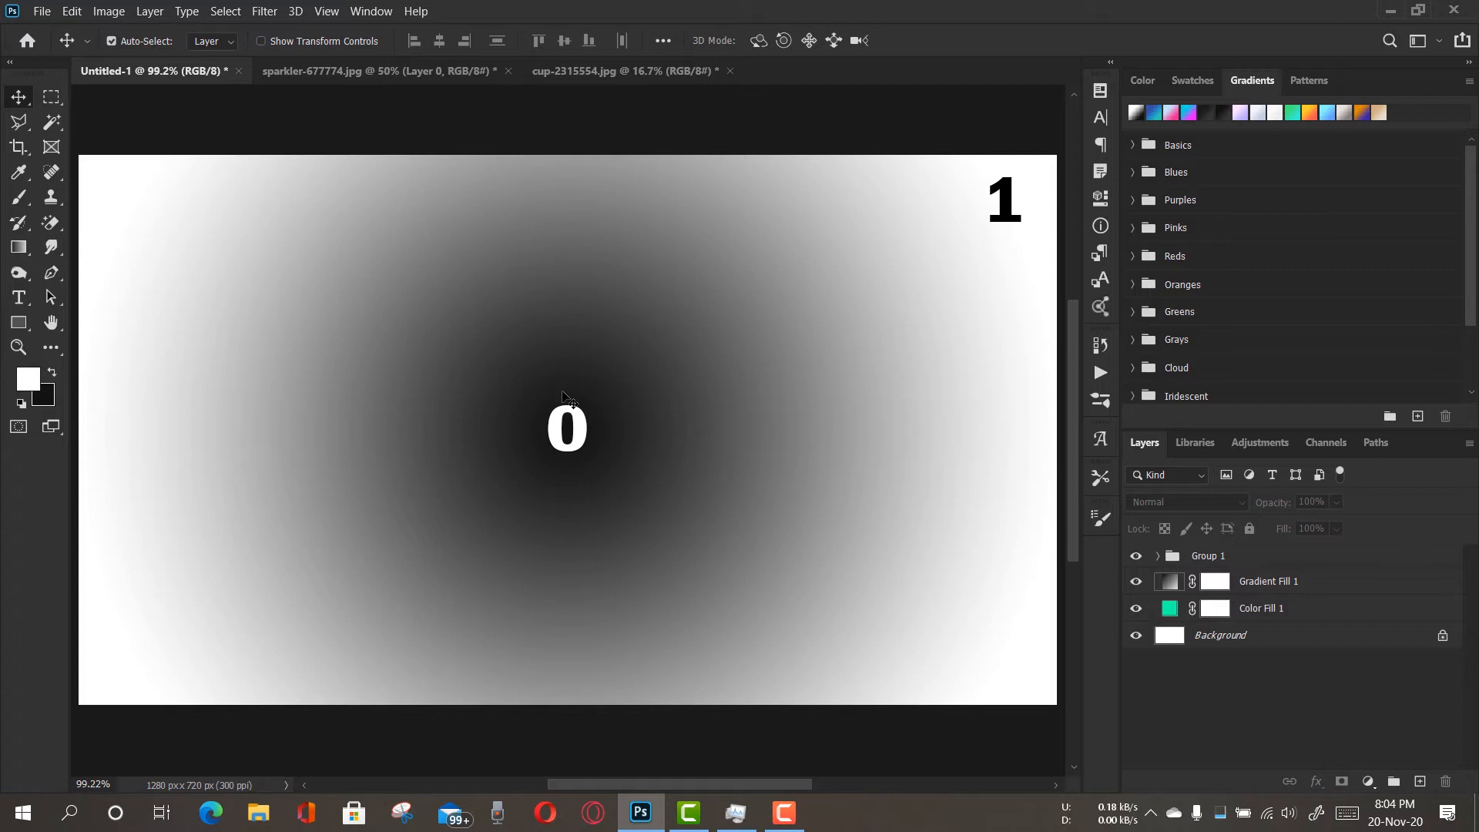
click(1264, 582)
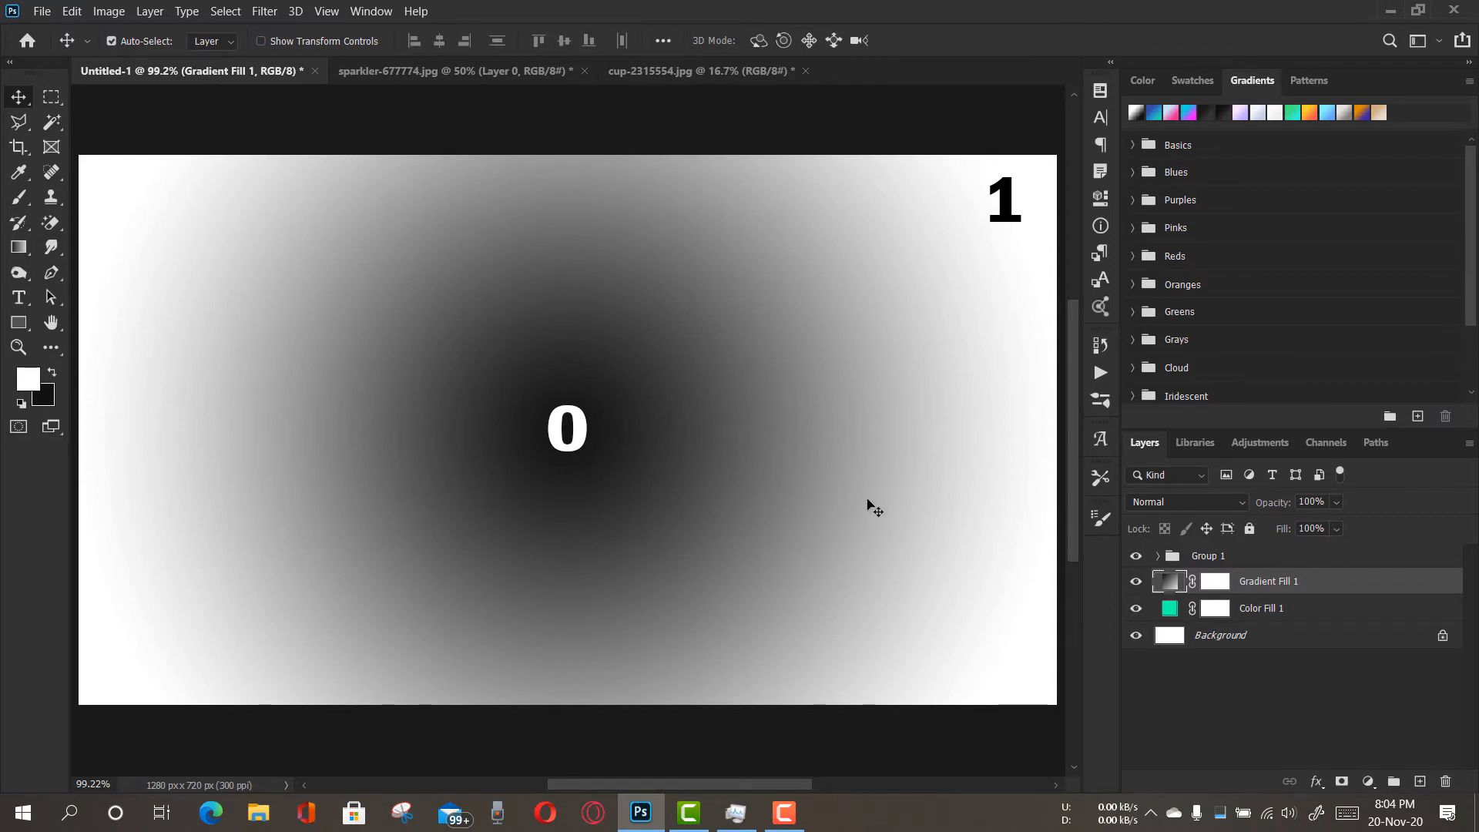
Examine the color values of the Color Fill 1 layer in its Color Picker
double_click(1178, 616)
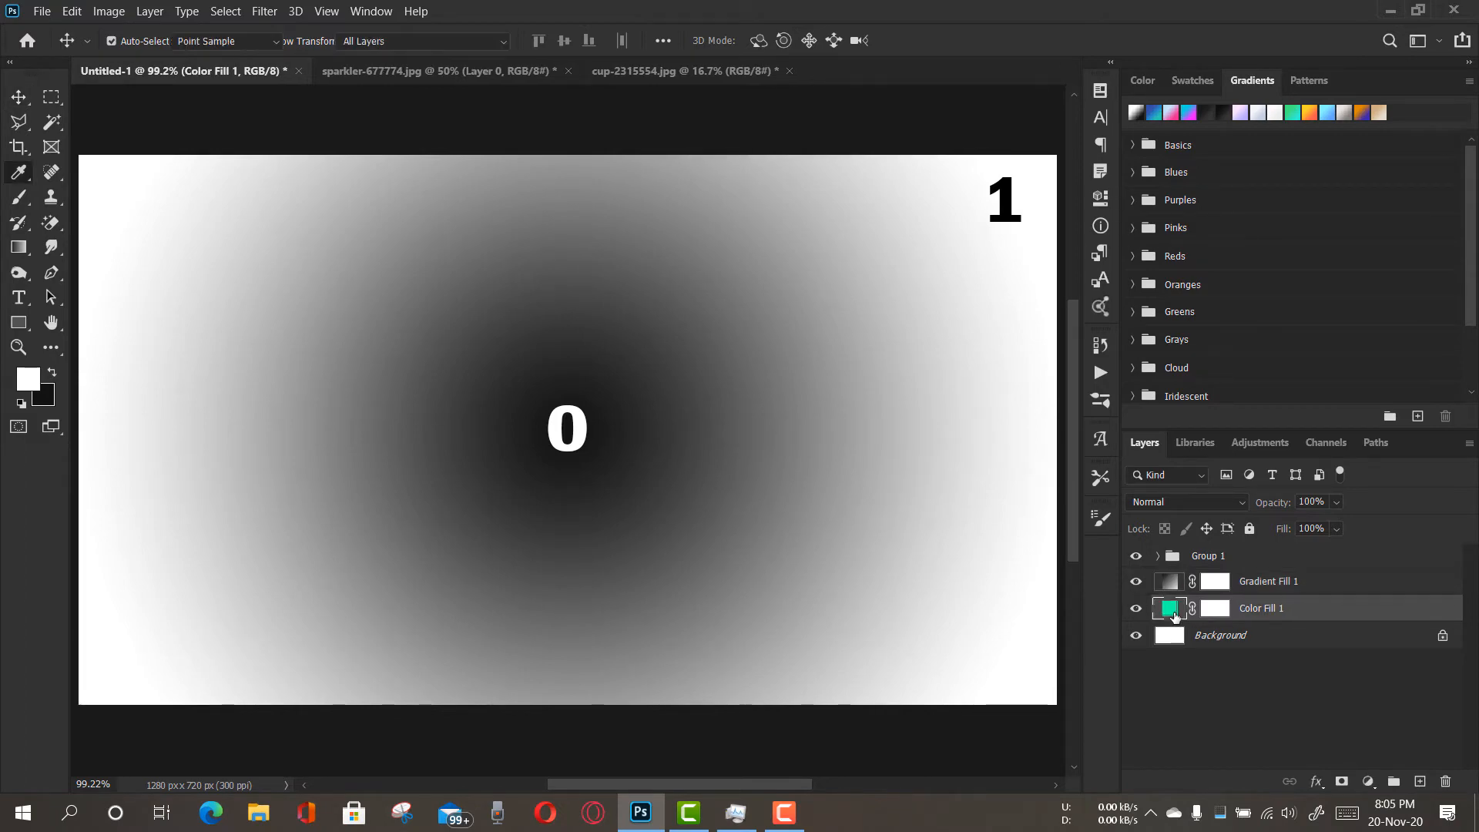
drag(997, 188, 1019, 346)
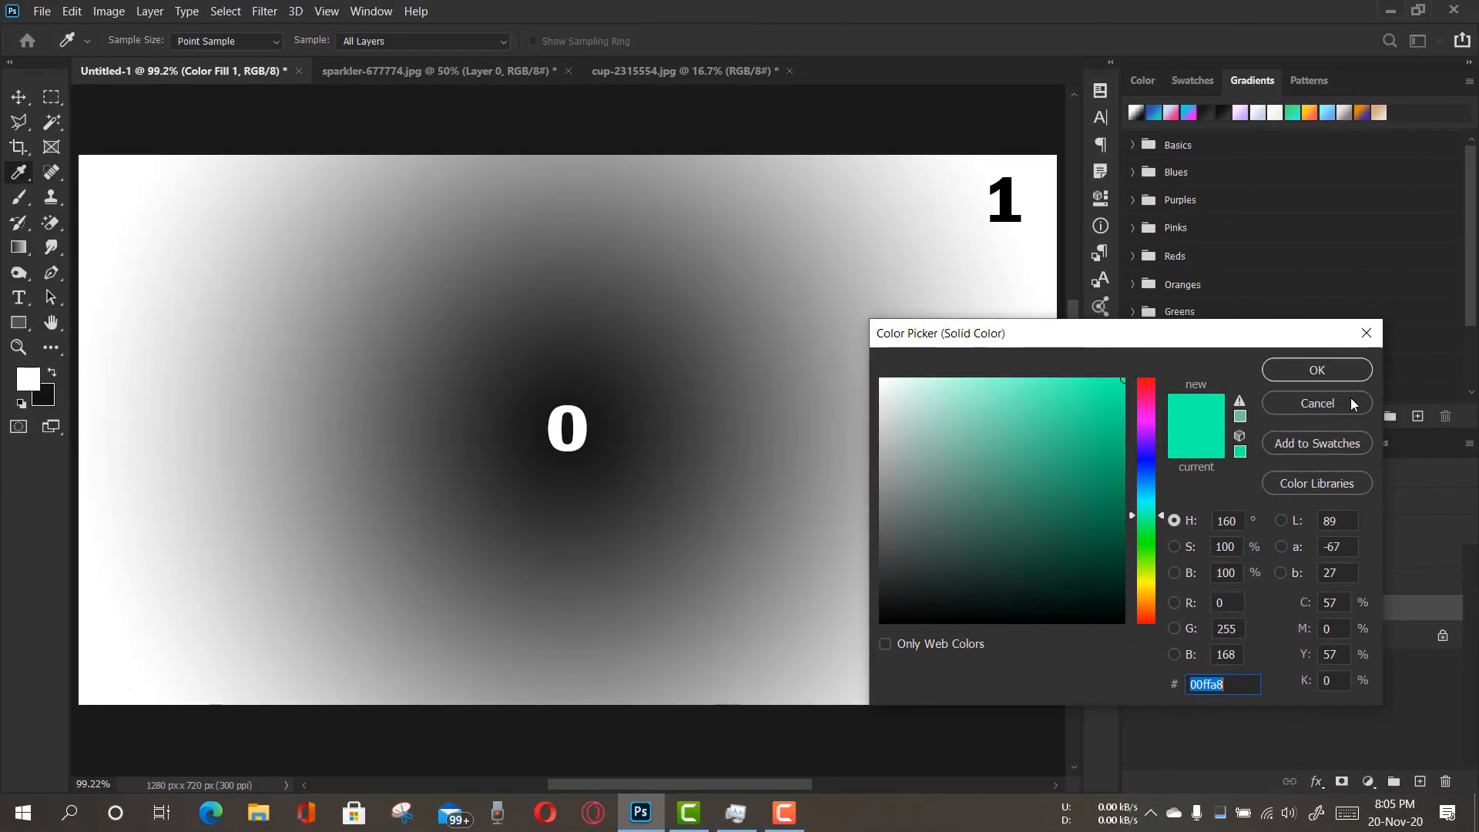
click(1294, 351)
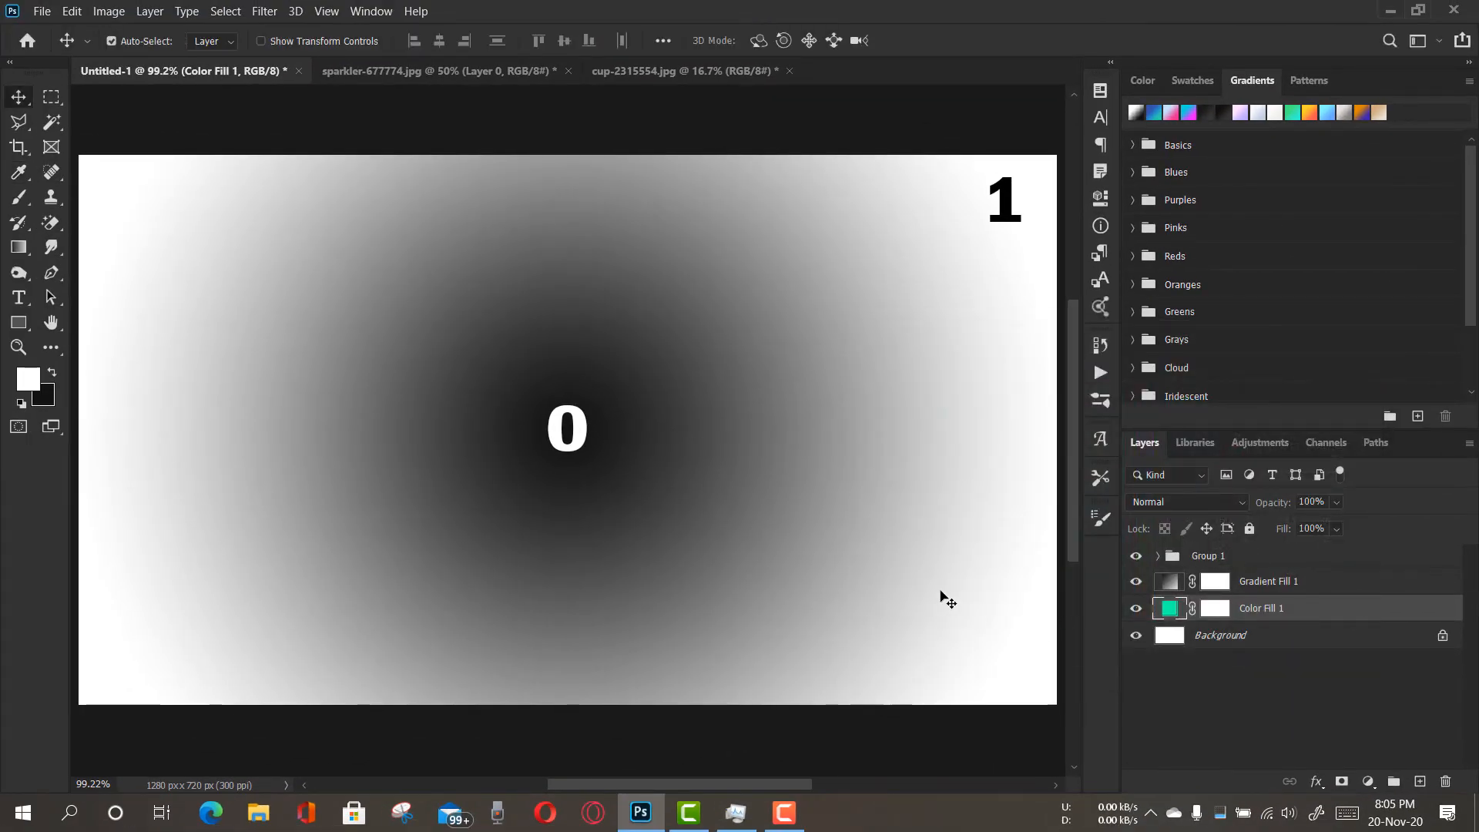
Set the Gradient Fill 1 layer's blend mode to Multiply and move the 0 text slightly right of the gradient's center
click(1178, 578)
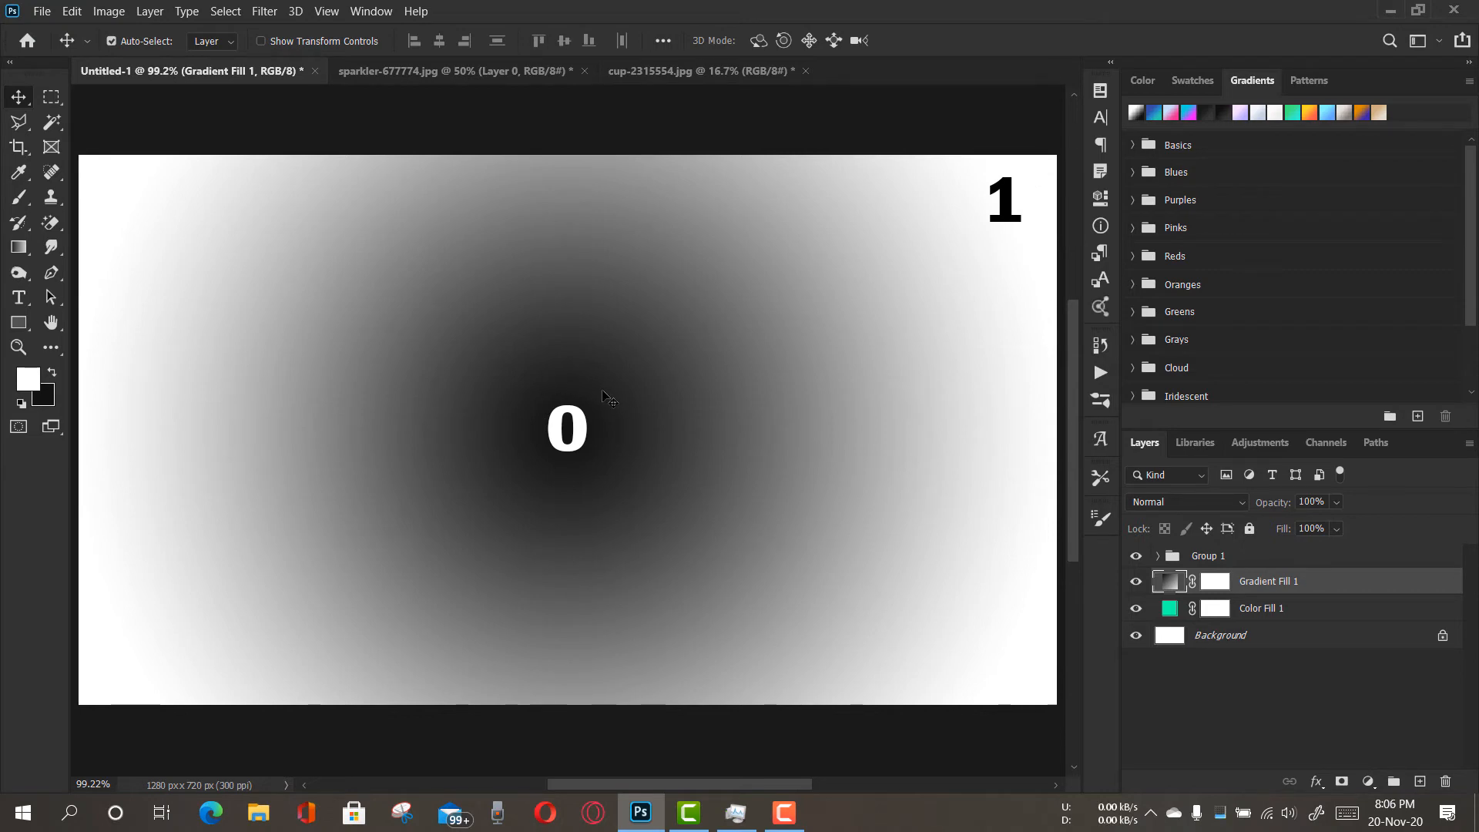
click(1153, 502)
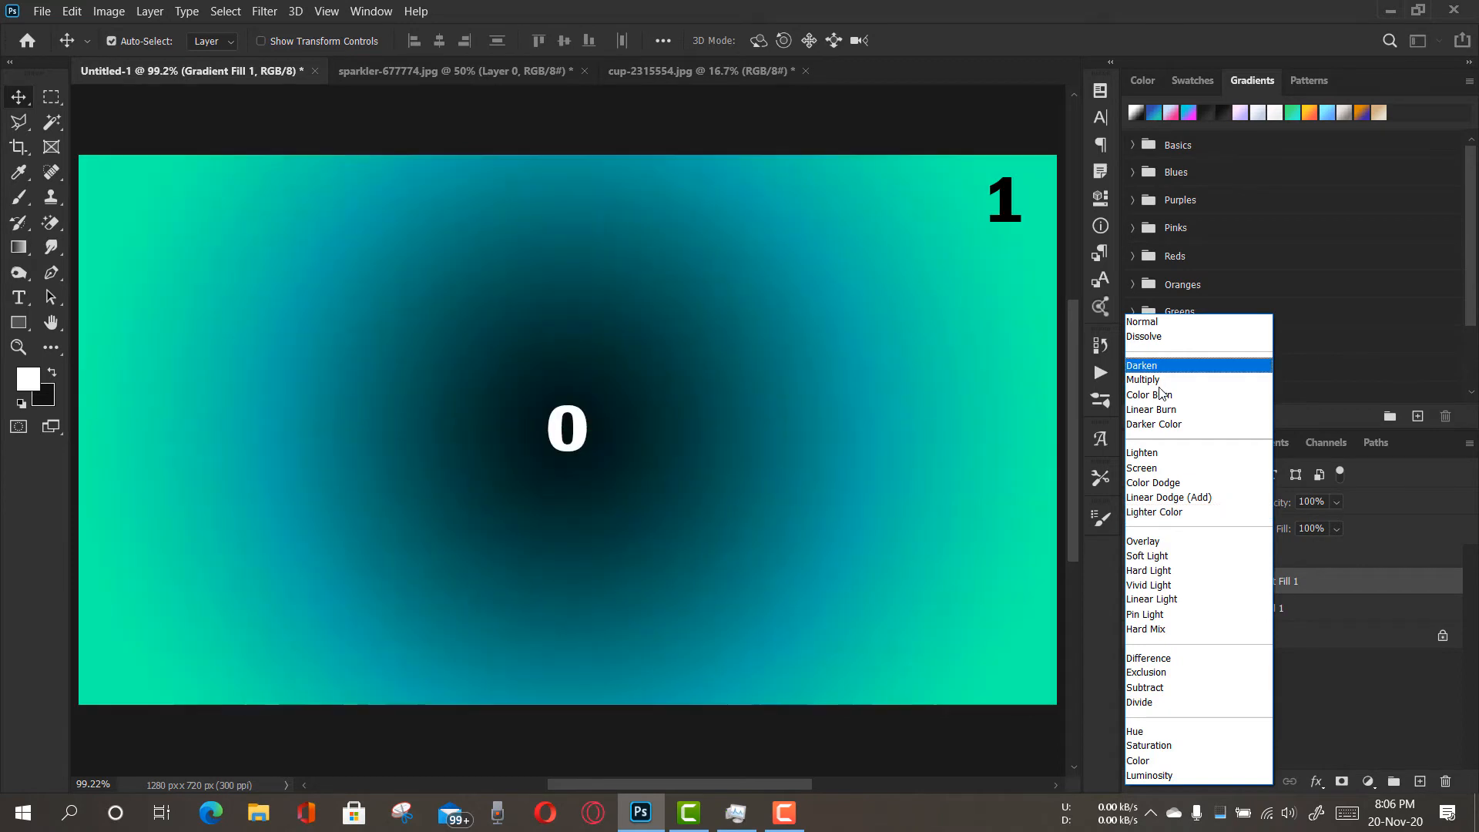
click(1159, 380)
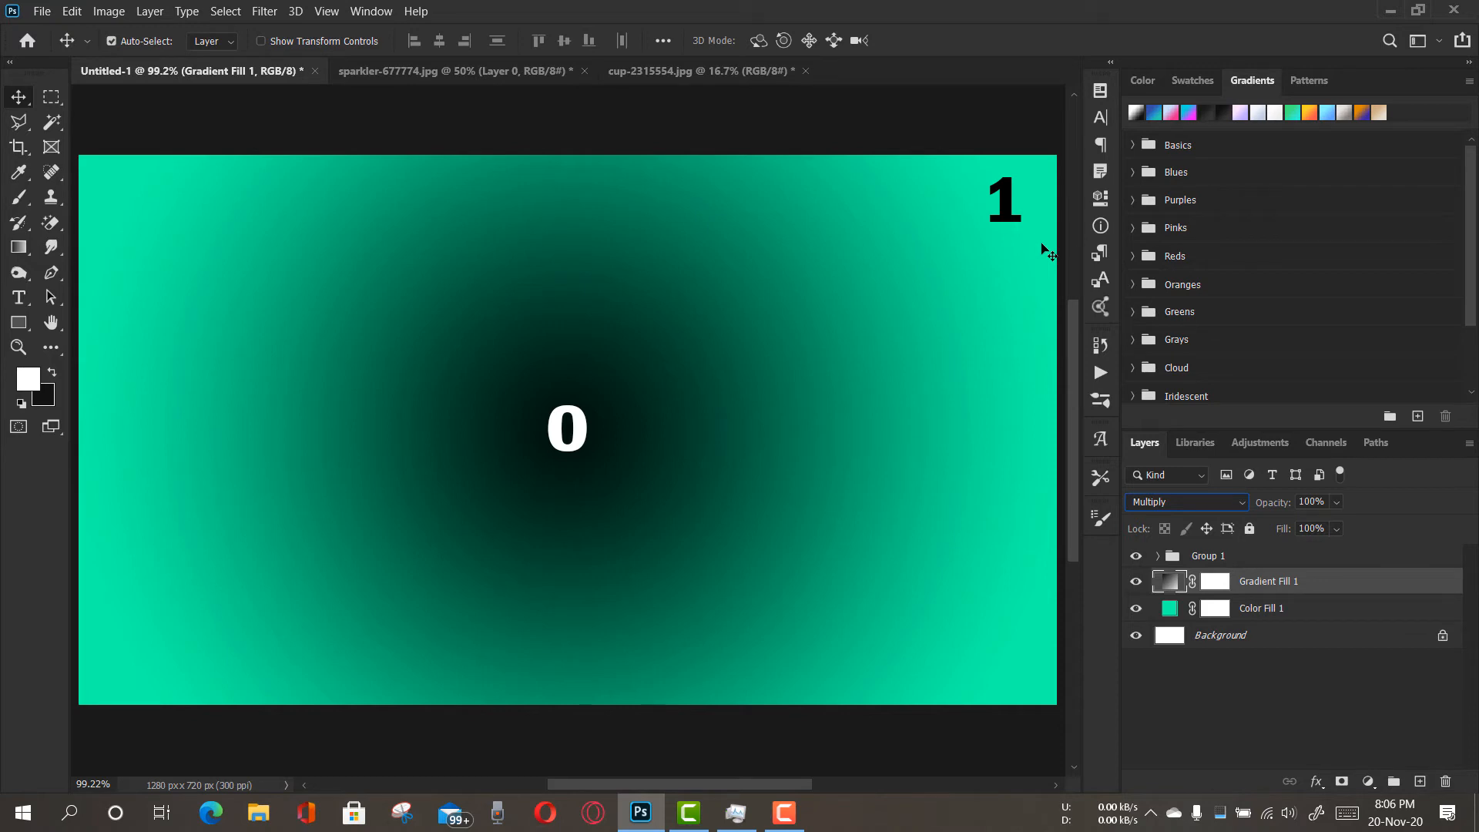
drag(572, 450, 619, 453)
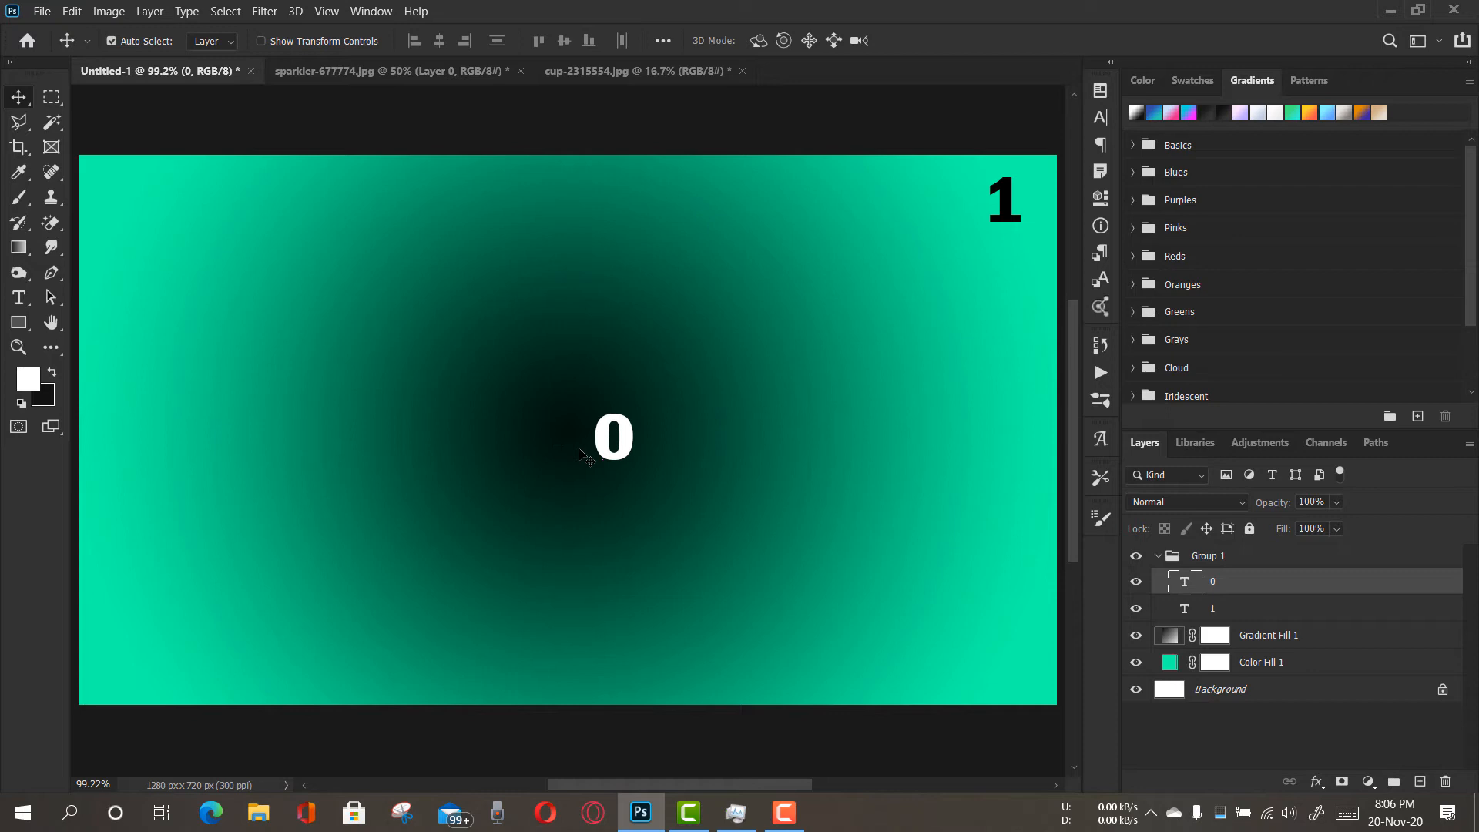
Set the Gradient Fill 1 layer's blend mode to Screen, return the 0 text to the center, and select Color Fill 1
click(1352, 637)
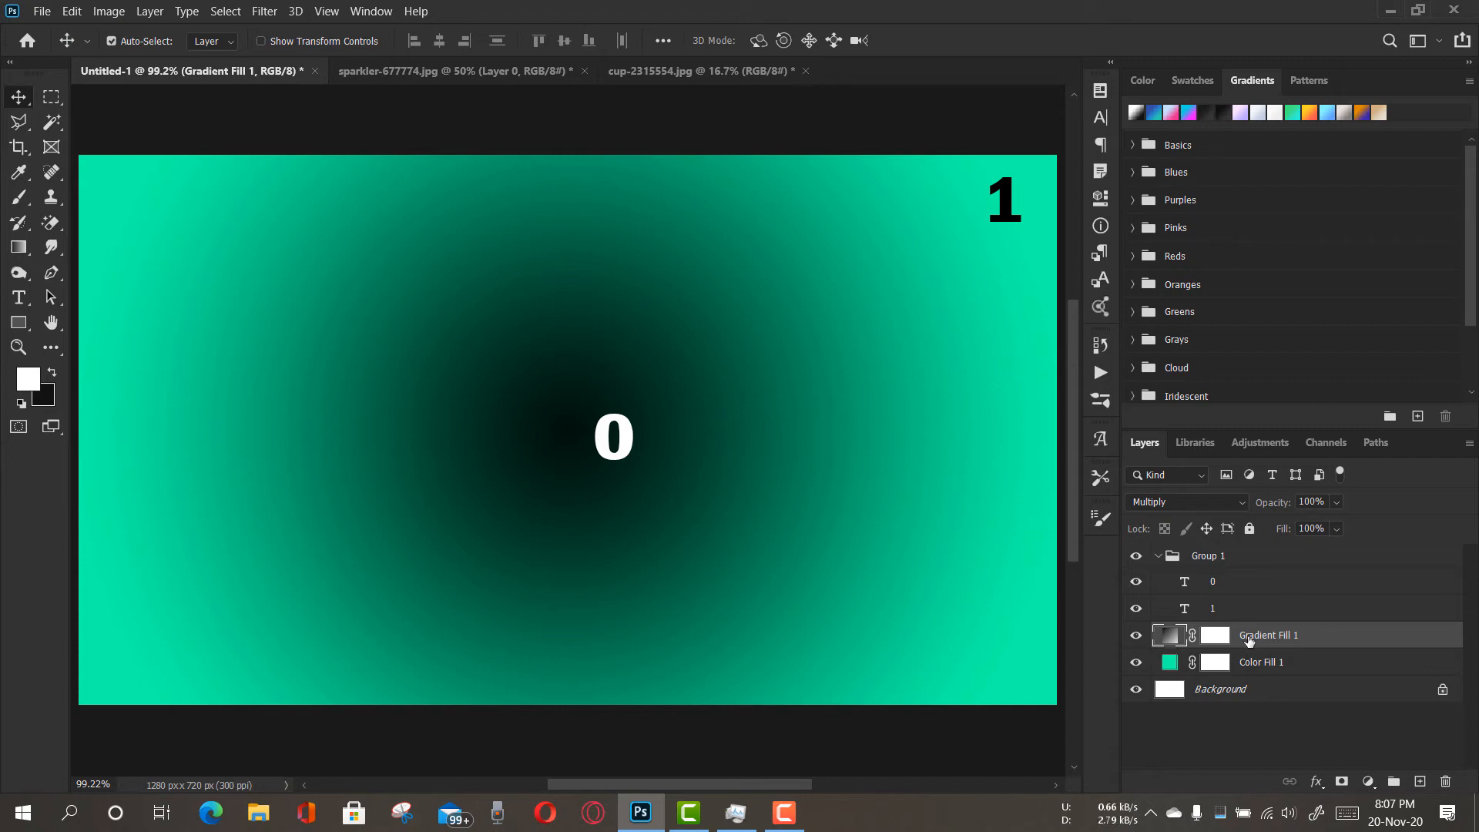
click(1190, 502)
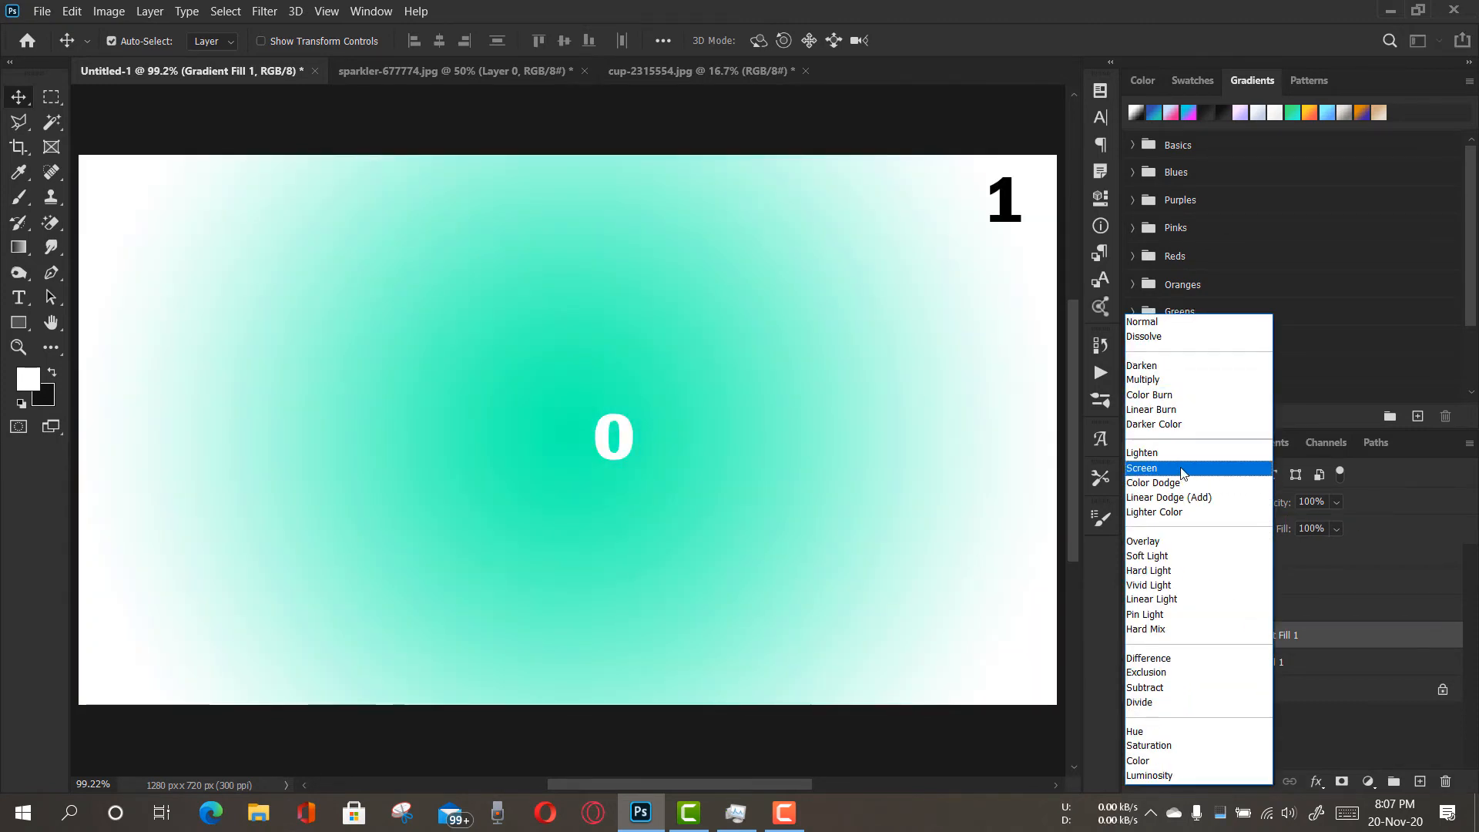
click(1183, 473)
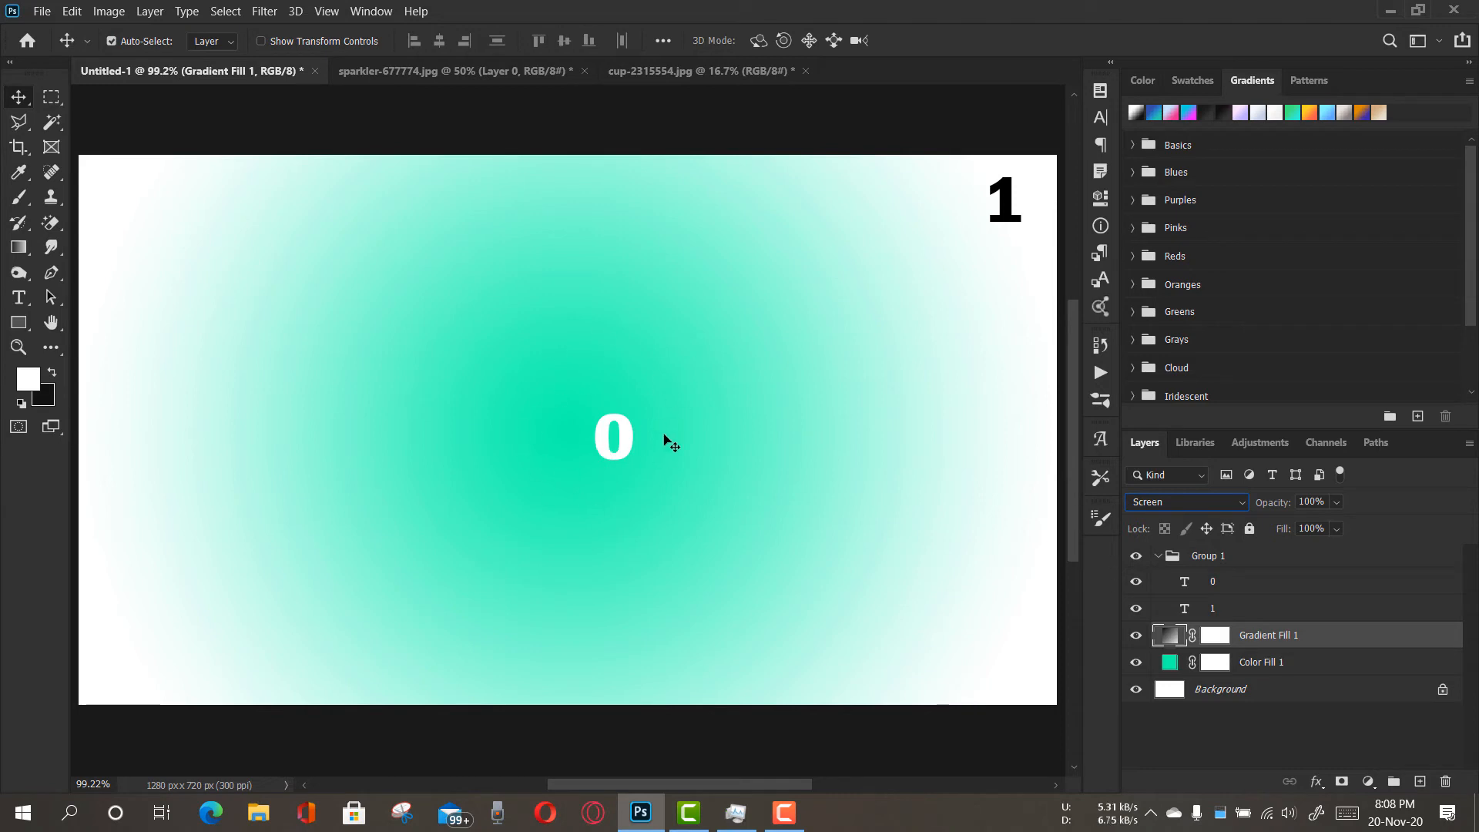
drag(632, 443, 587, 435)
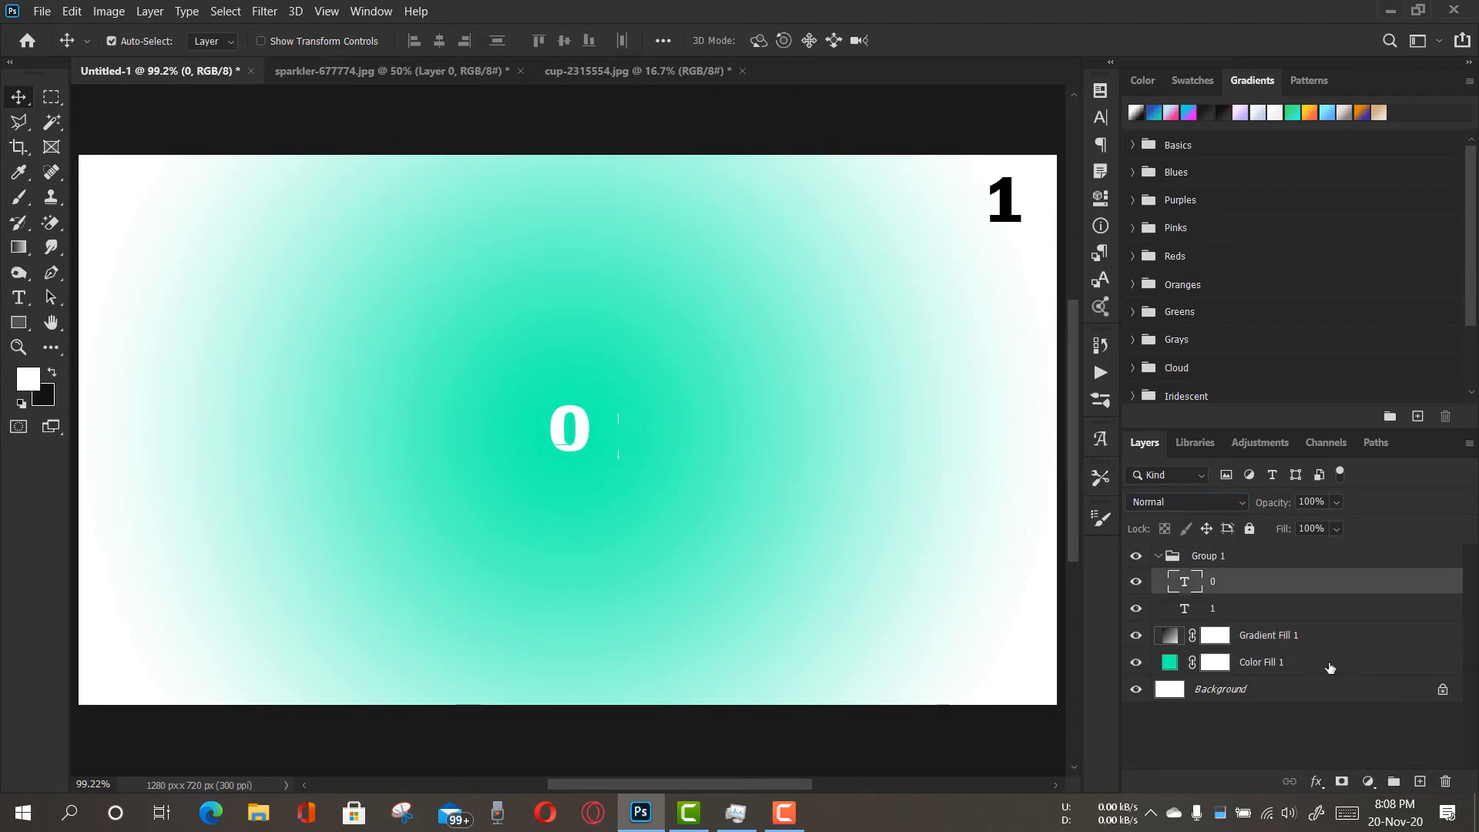
click(1252, 662)
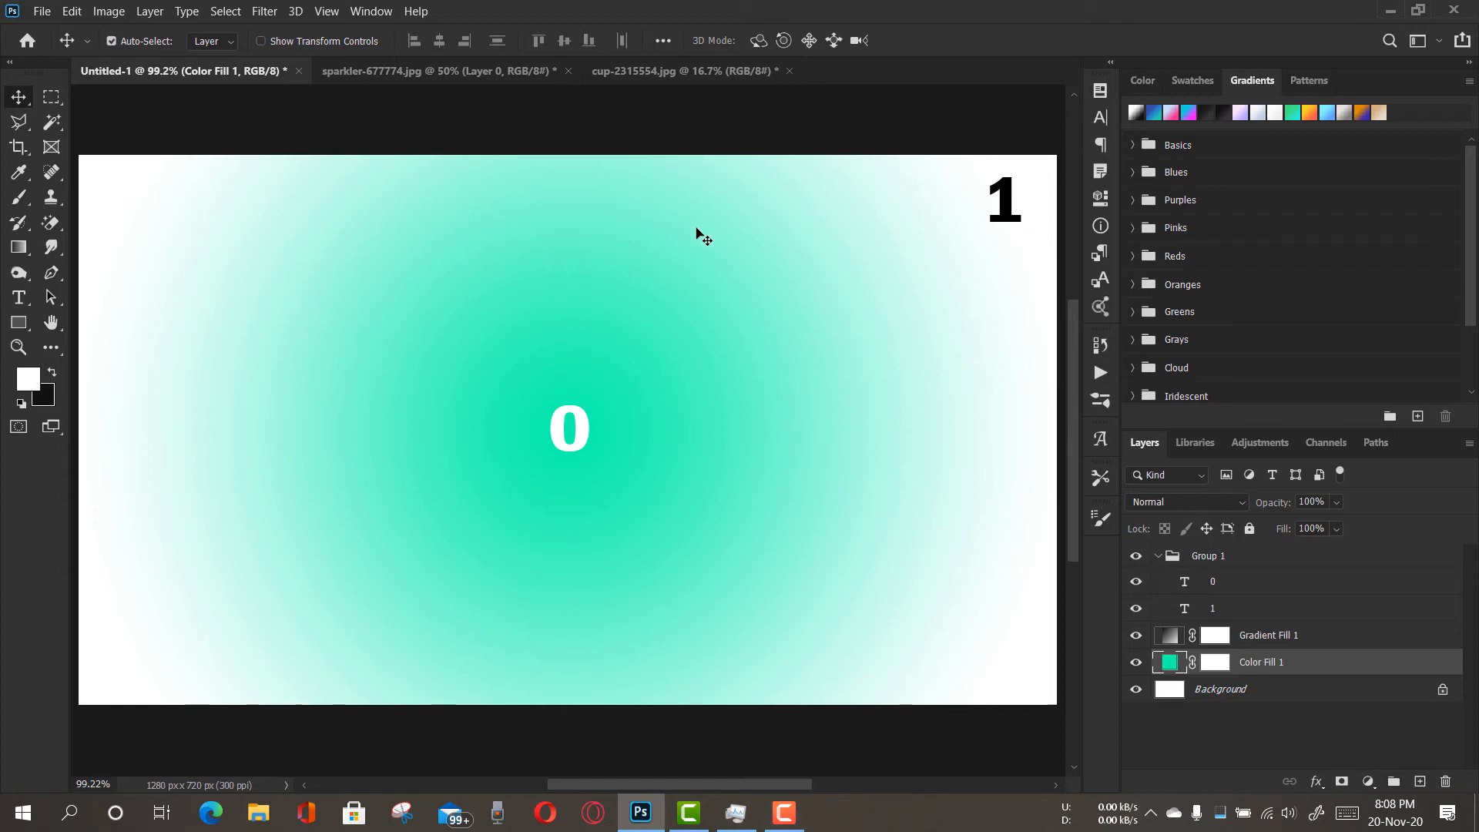
View the sparkler-677774.jpg and cup-2315554.jpg documents, finishing on the sparkler image
click(486, 73)
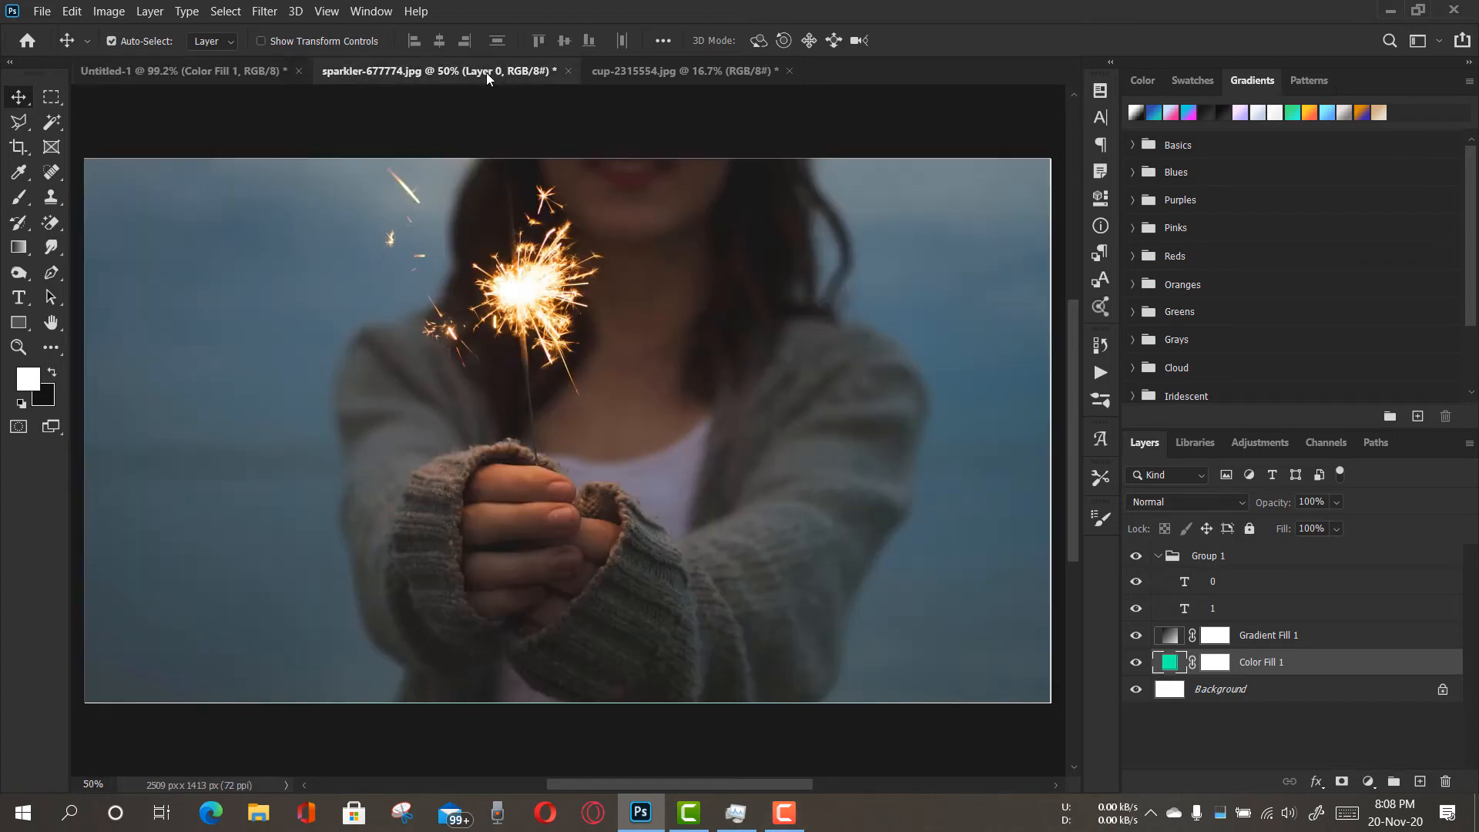
click(658, 70)
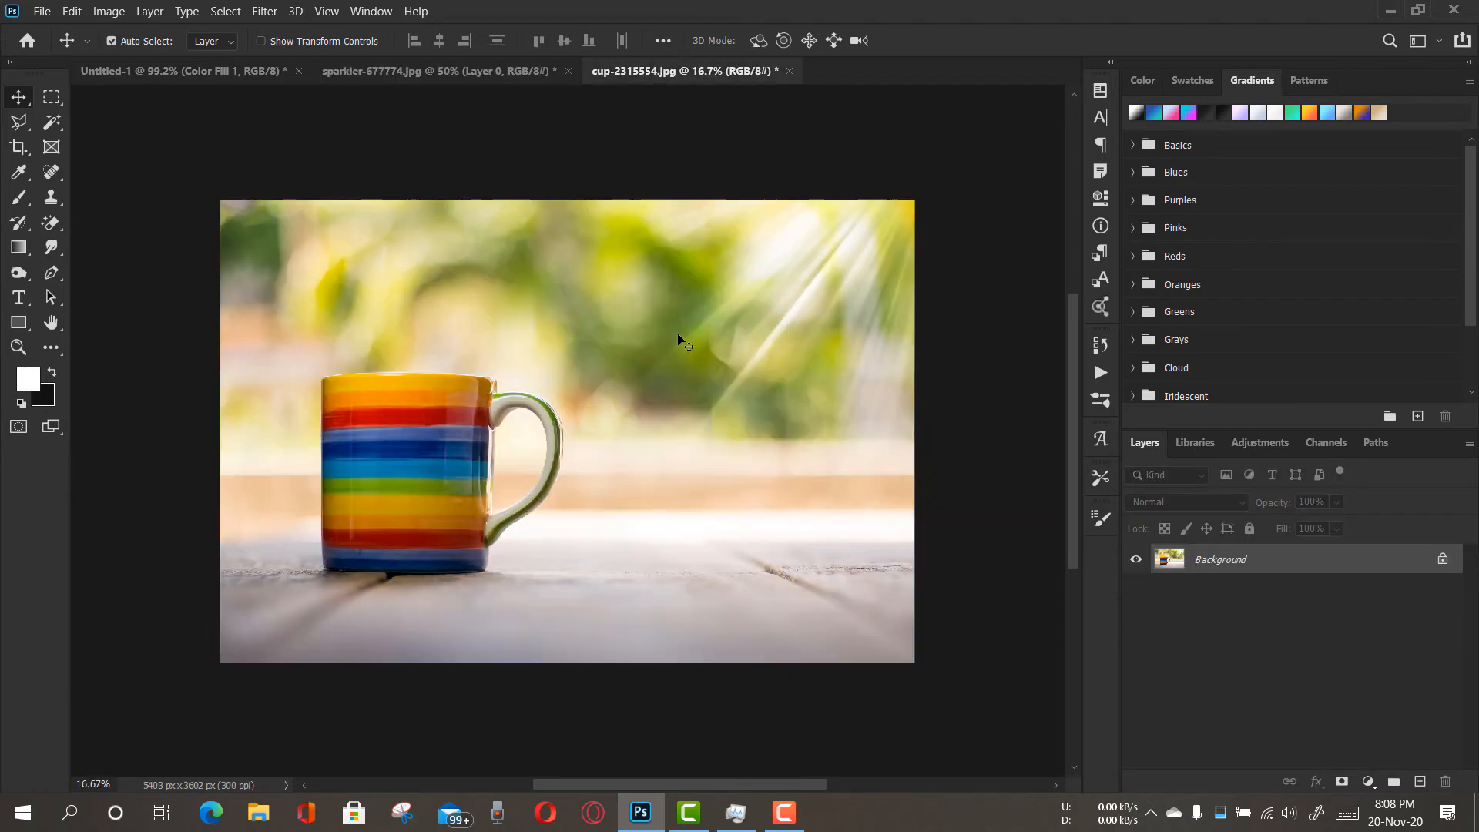
click(493, 71)
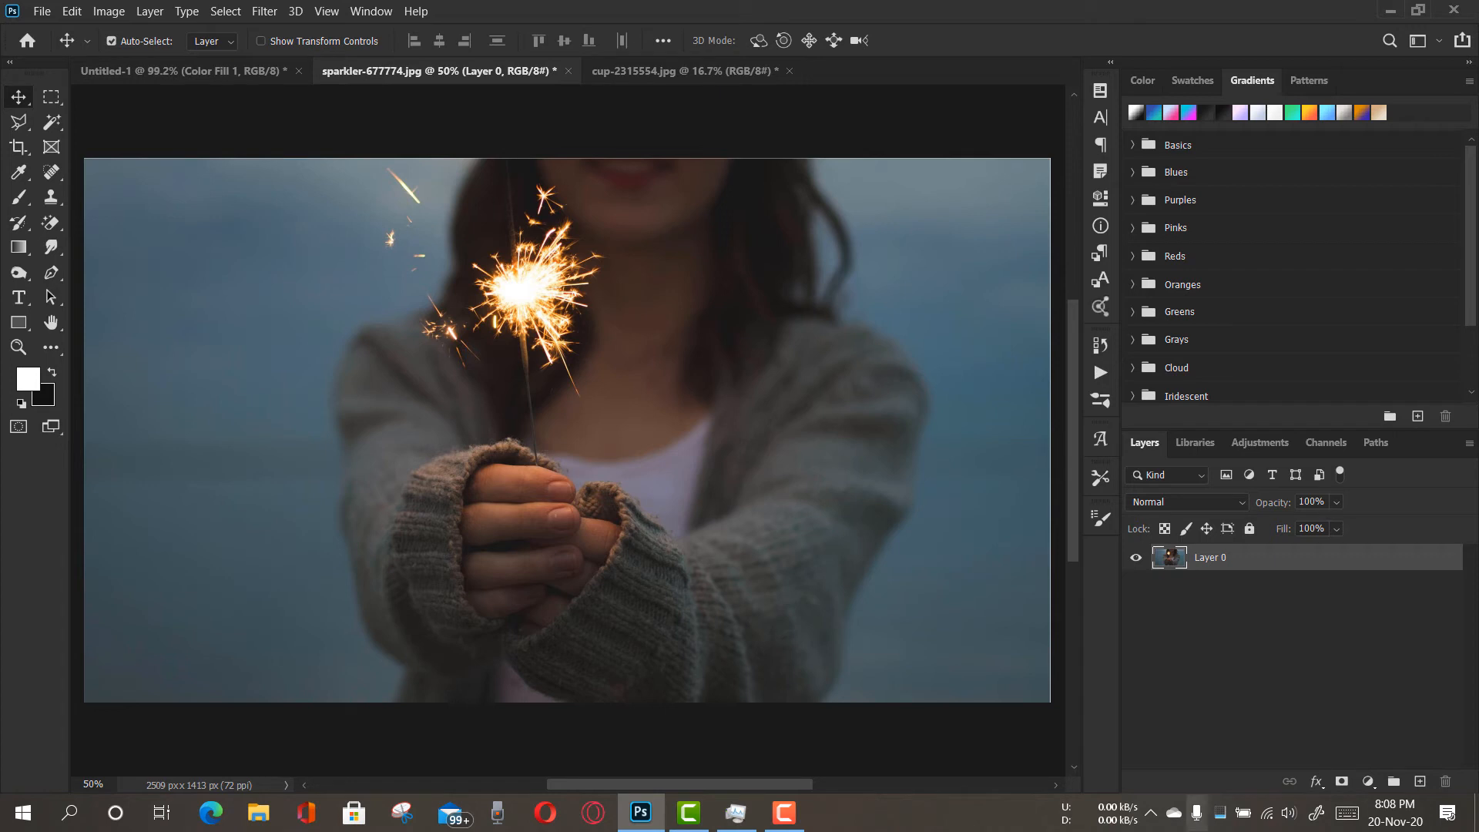
Place the rec overlay image into the sparkler document and scale it to about 401% so it covers the whole canvas
click(1390, 11)
drag(561, 685, 599, 512)
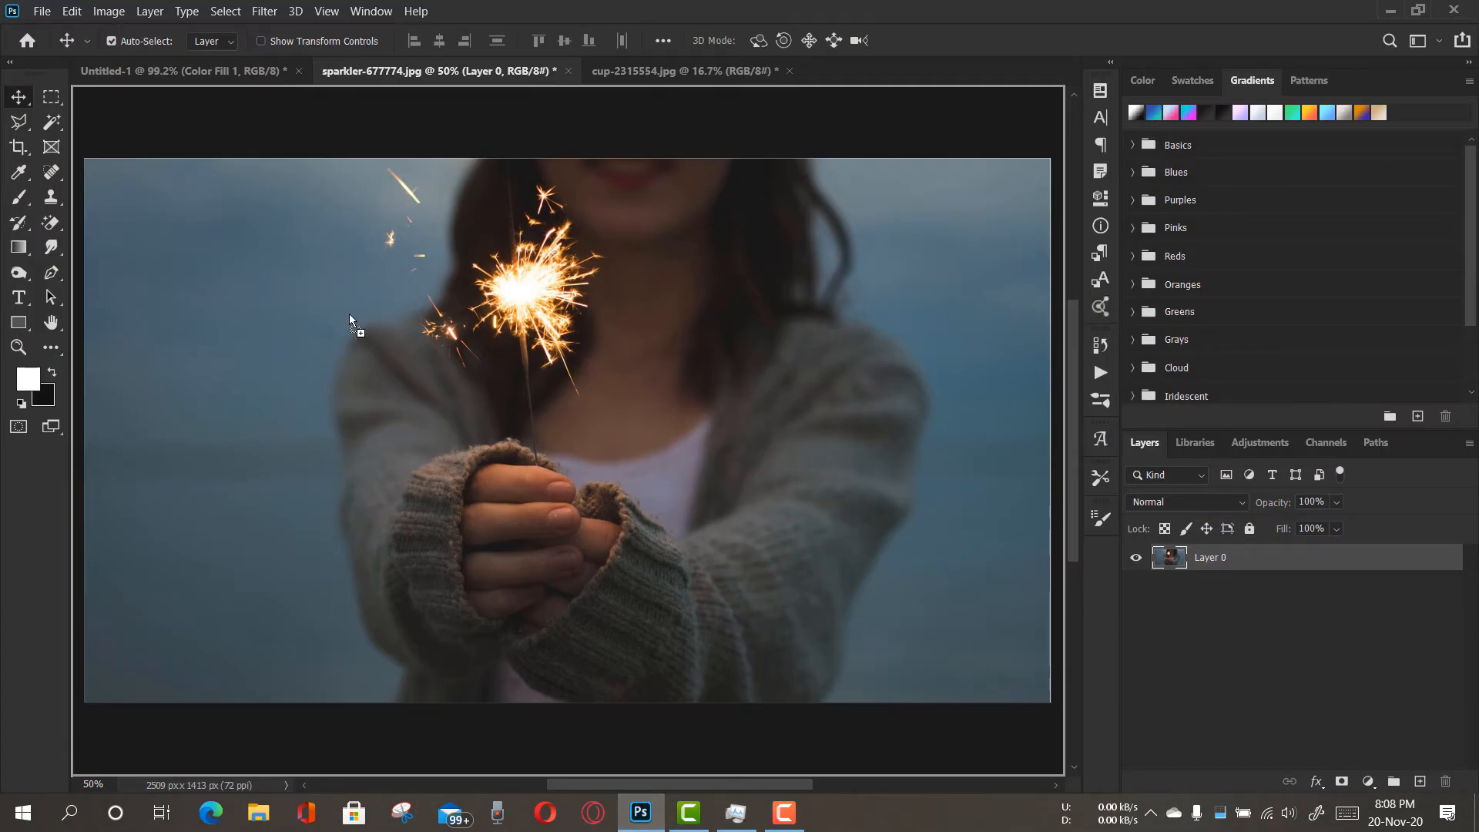
drag(349, 313, 319, 284)
drag(538, 384, 245, 217)
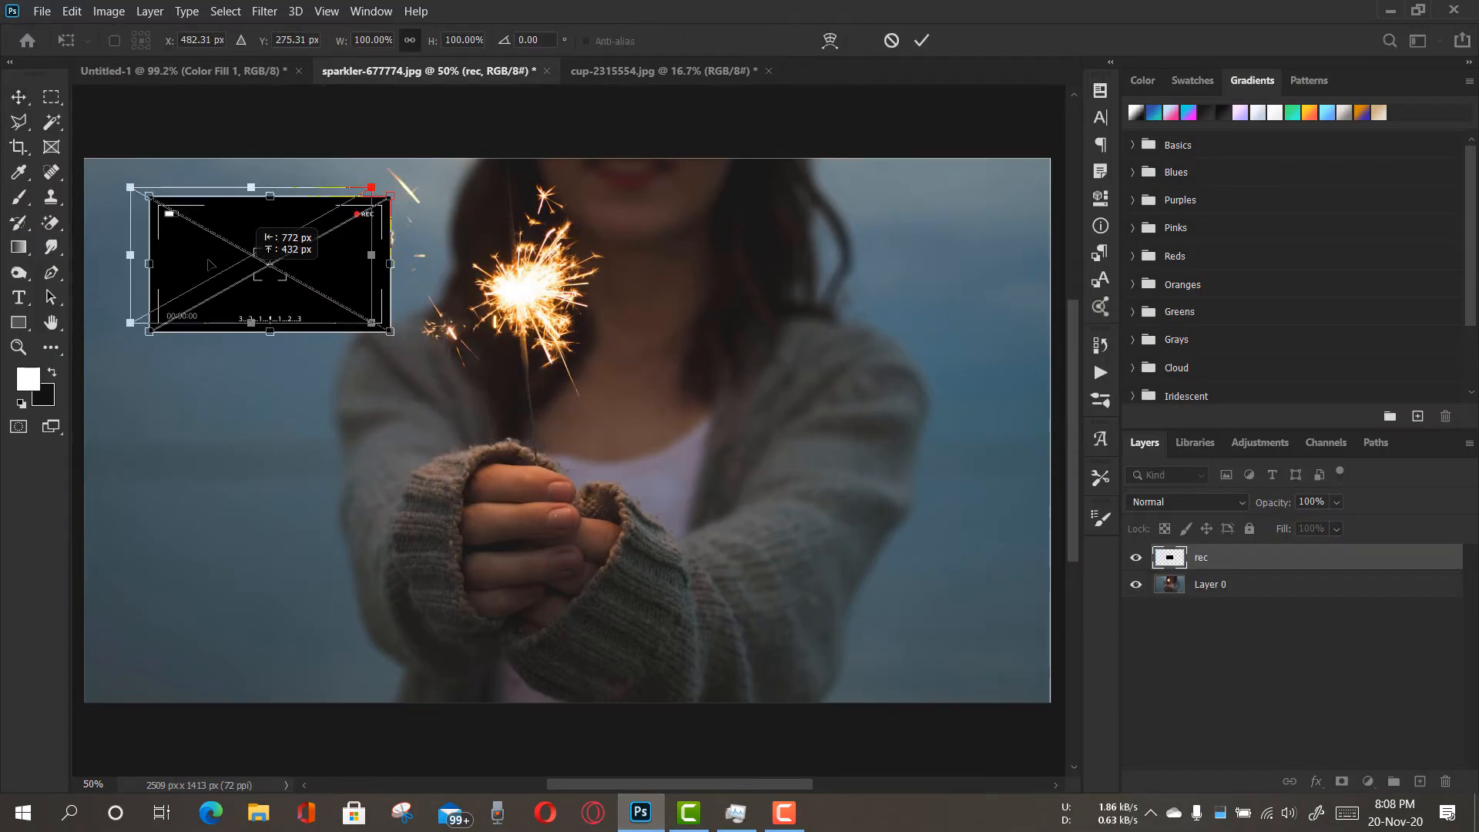
drag(211, 265, 146, 227)
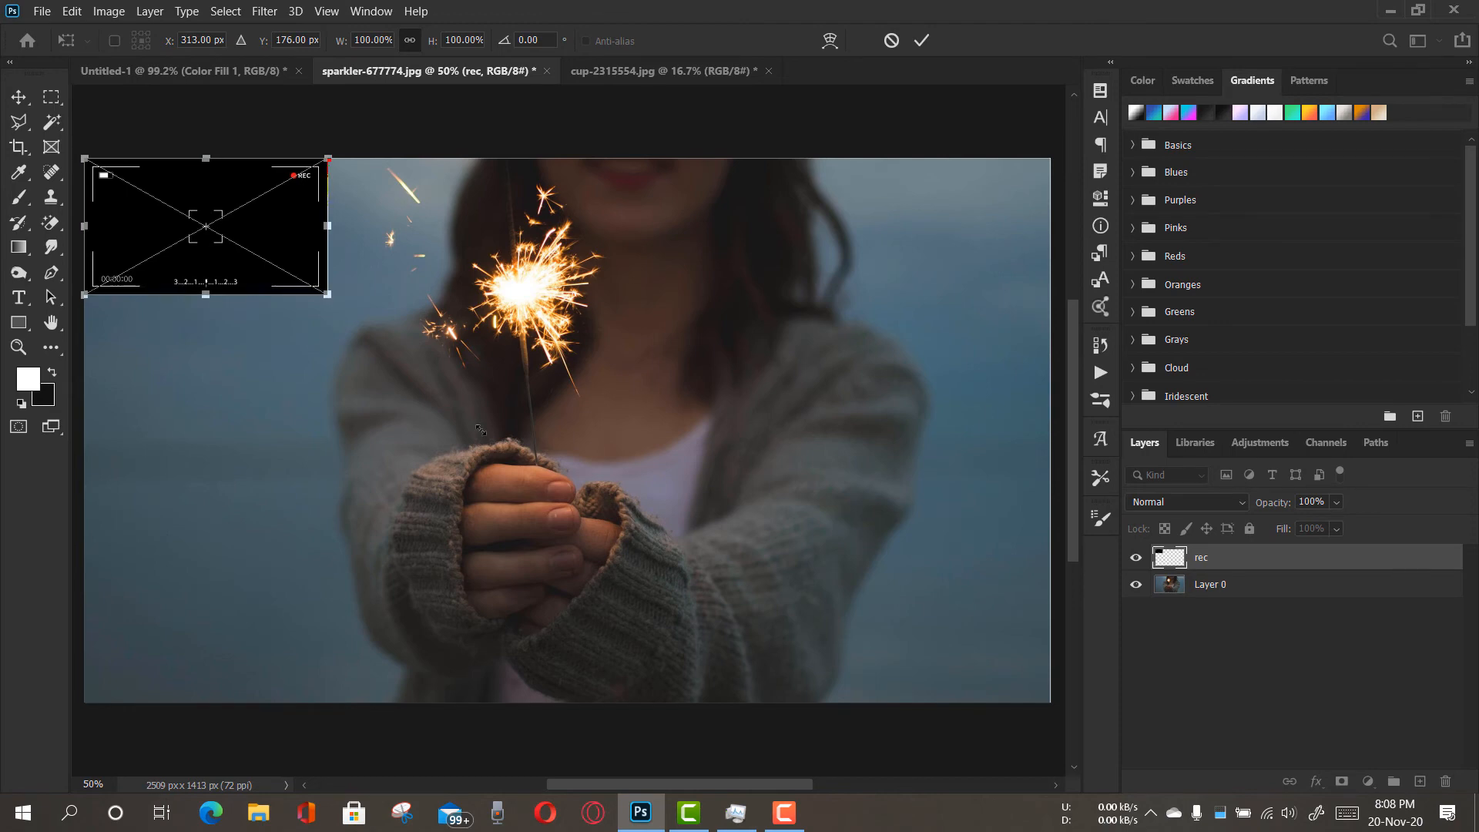
drag(480, 429, 1019, 759)
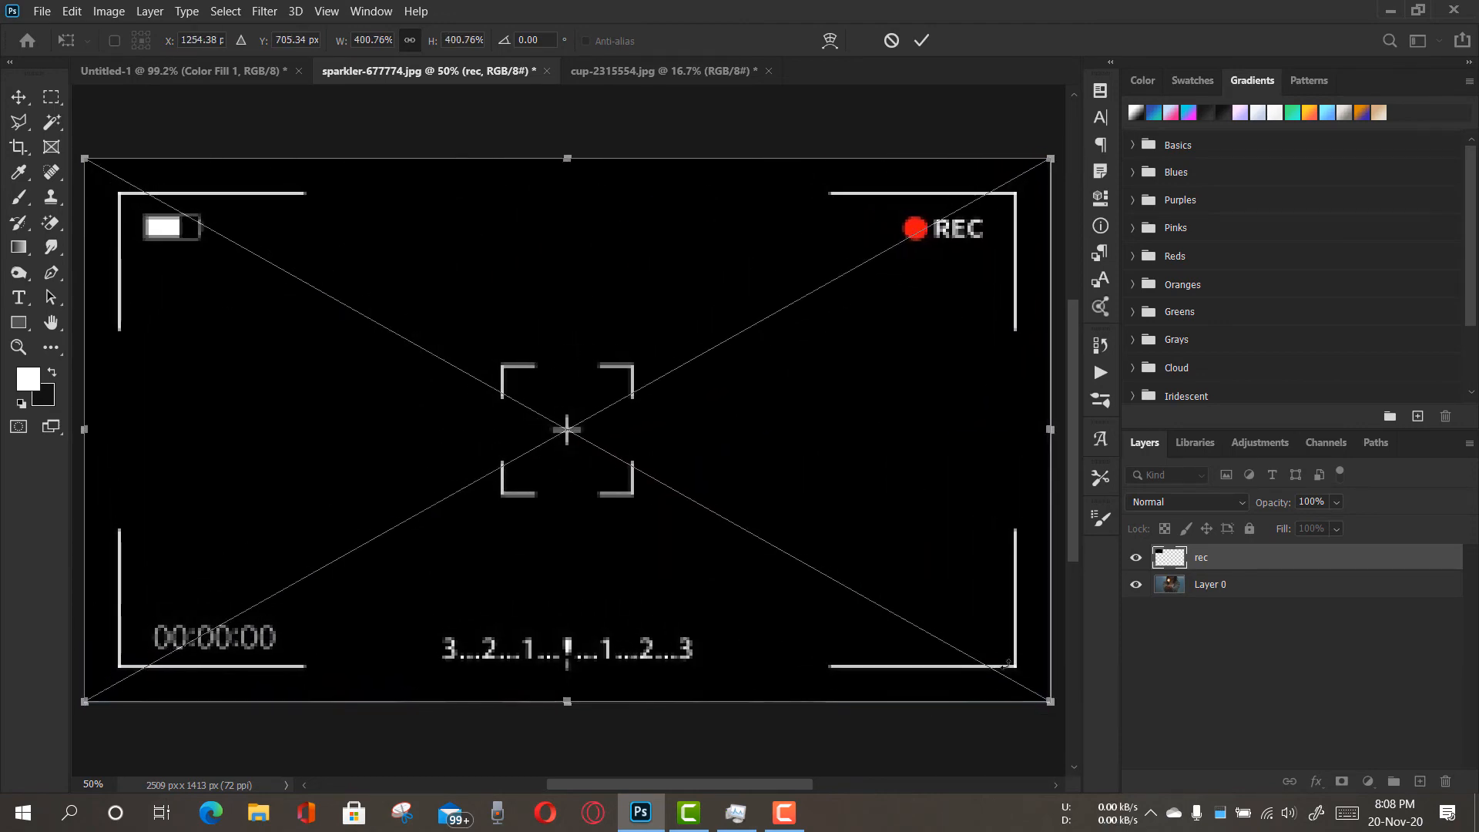
click(924, 41)
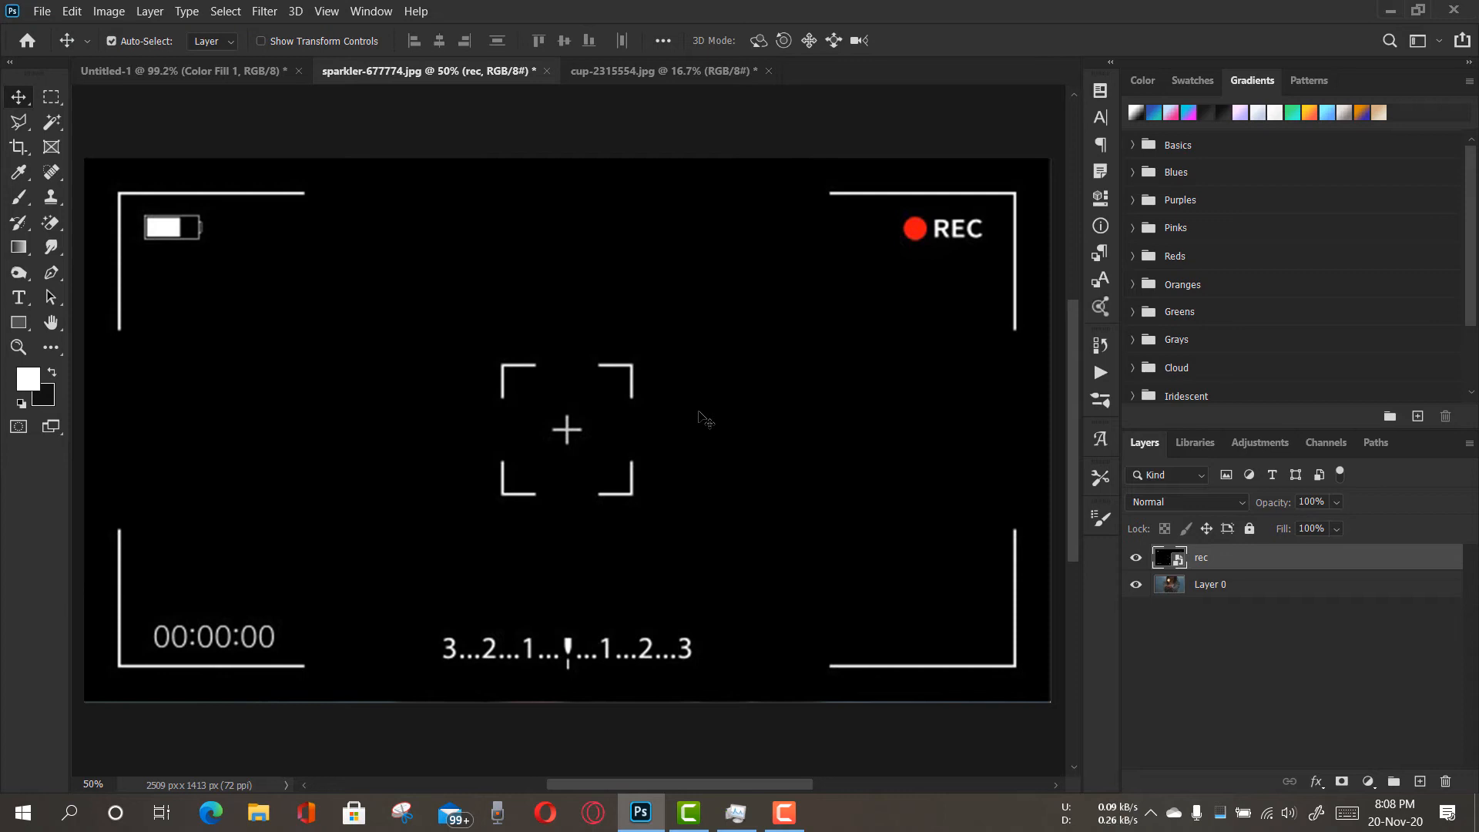
Hide the rec layer to view the sparkler photo underneath, and show it again
click(1175, 621)
click(1135, 559)
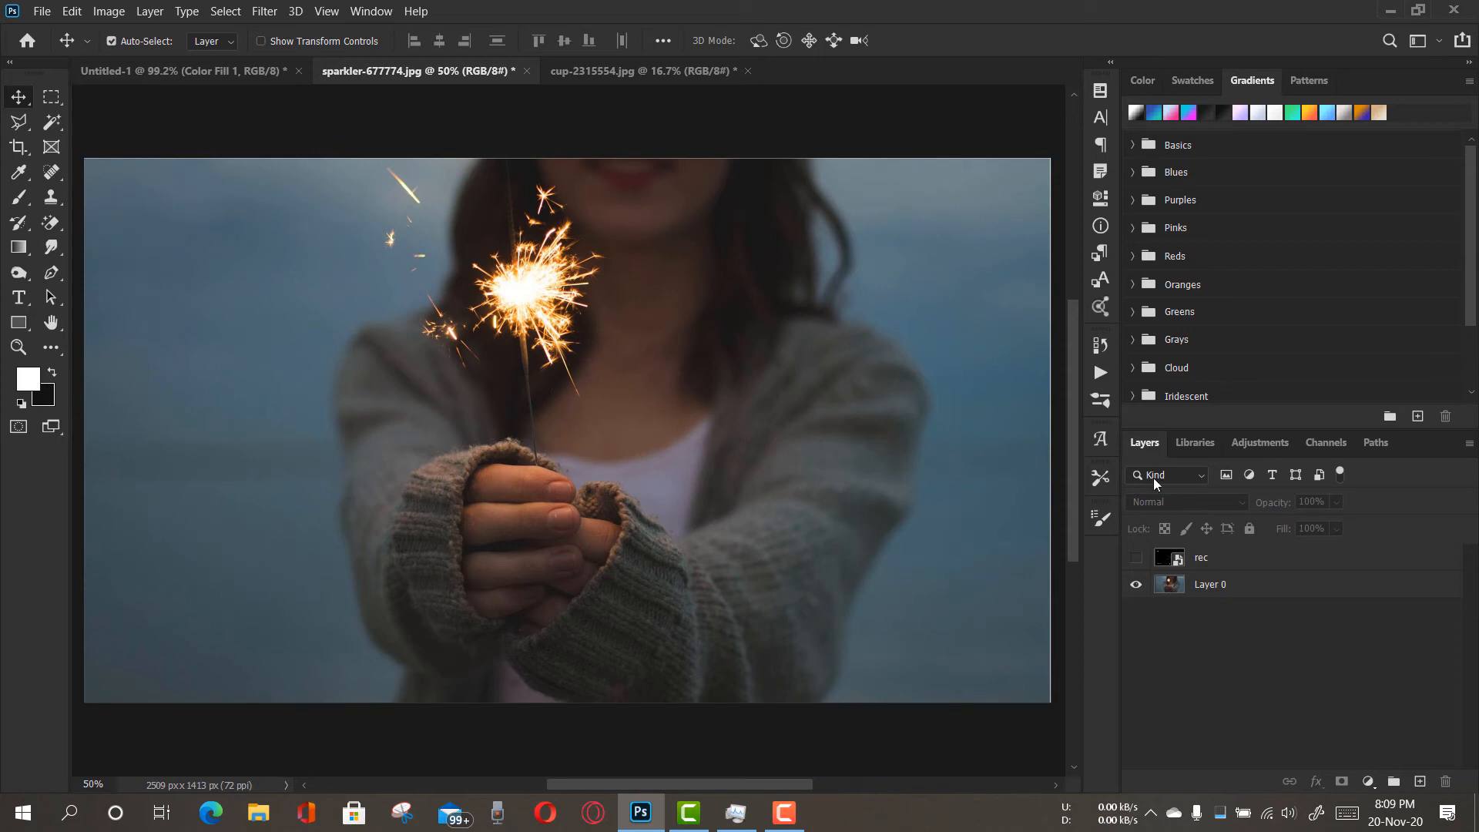
click(1137, 558)
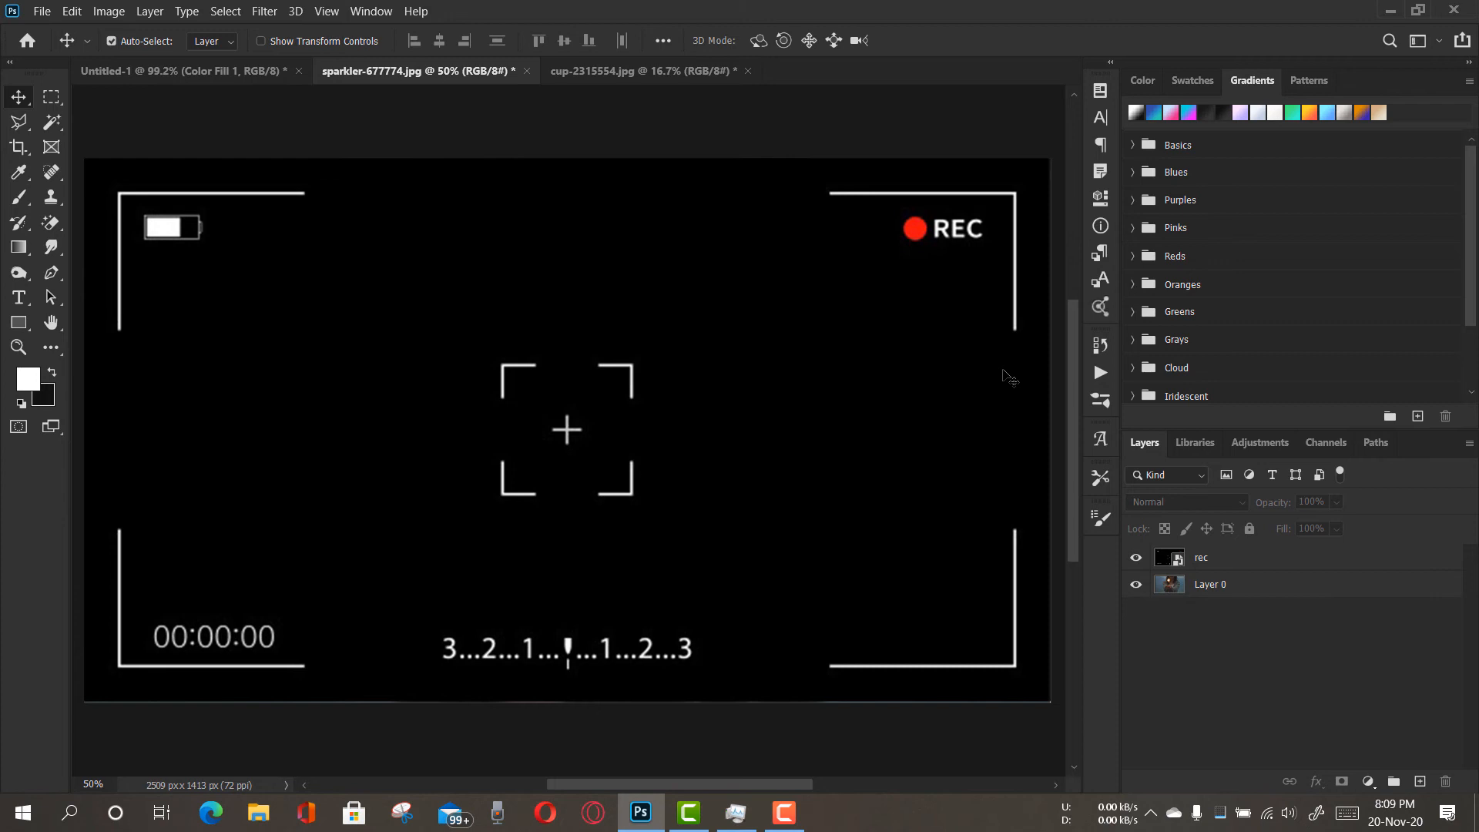
Set the rec layer's blend mode to Multiply
click(1224, 574)
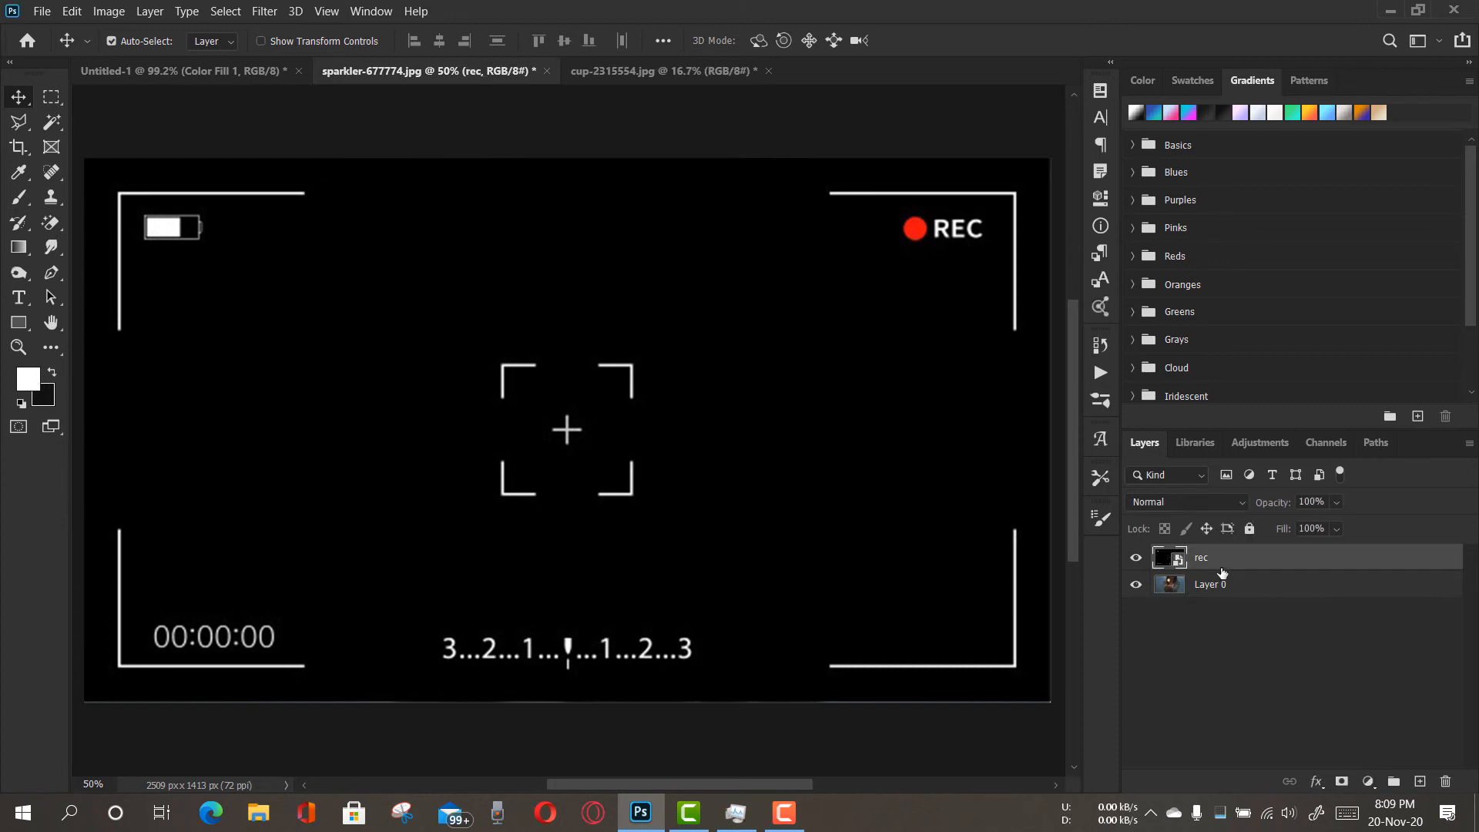
click(1206, 506)
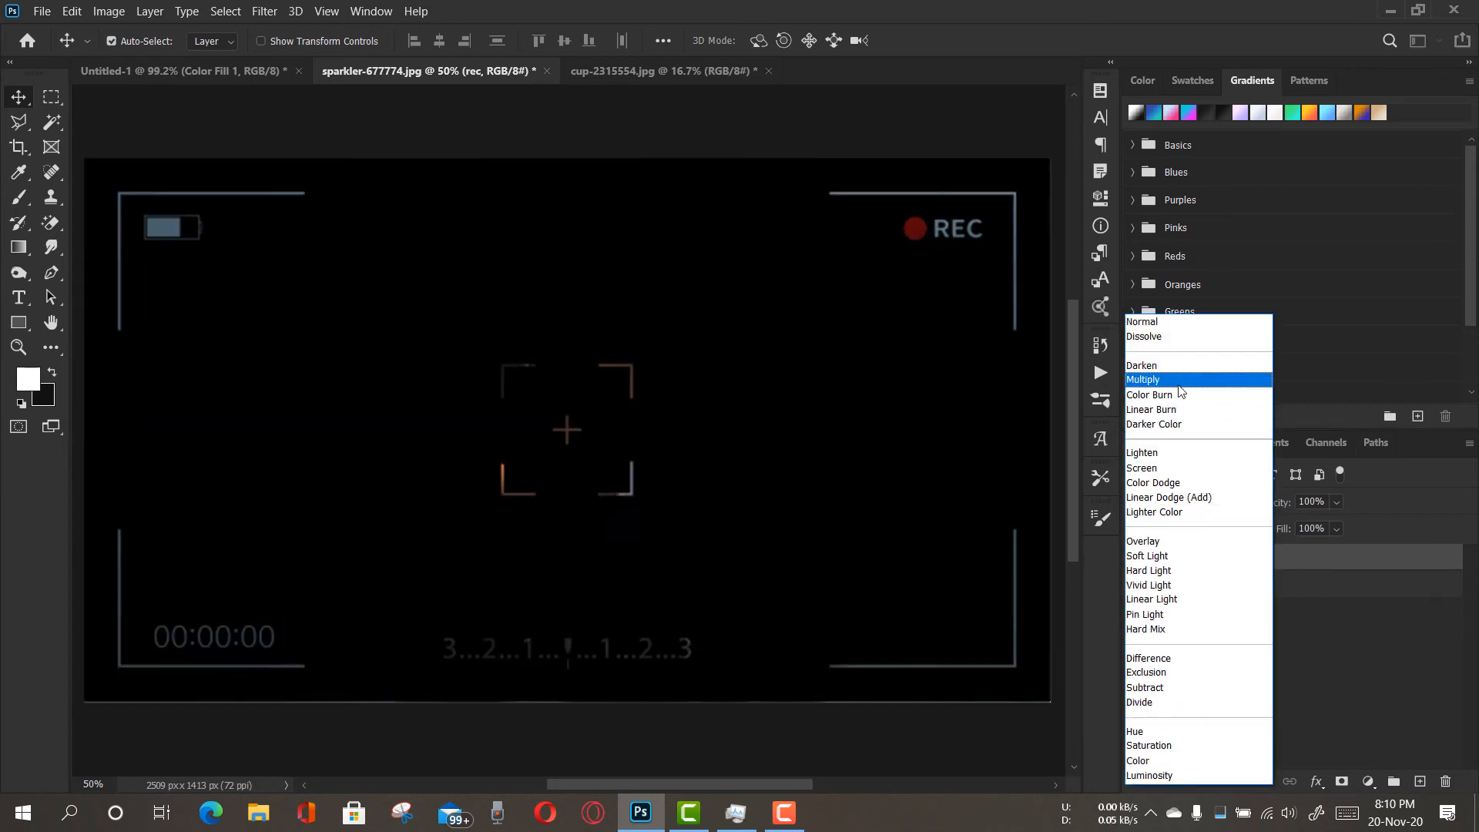
click(1179, 381)
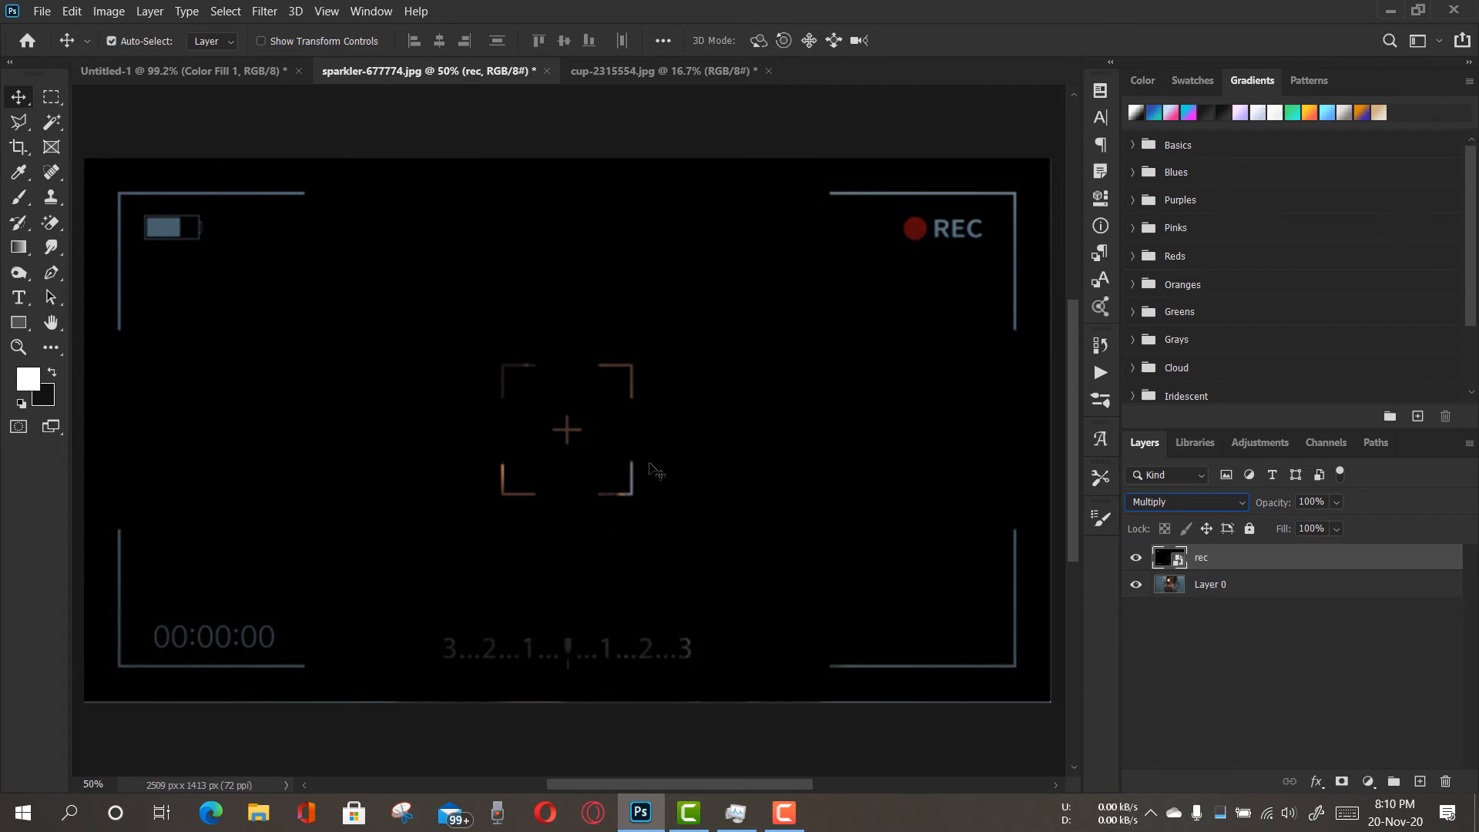
Change the rec layer's blend mode to Screen and deselect the layer
click(1148, 502)
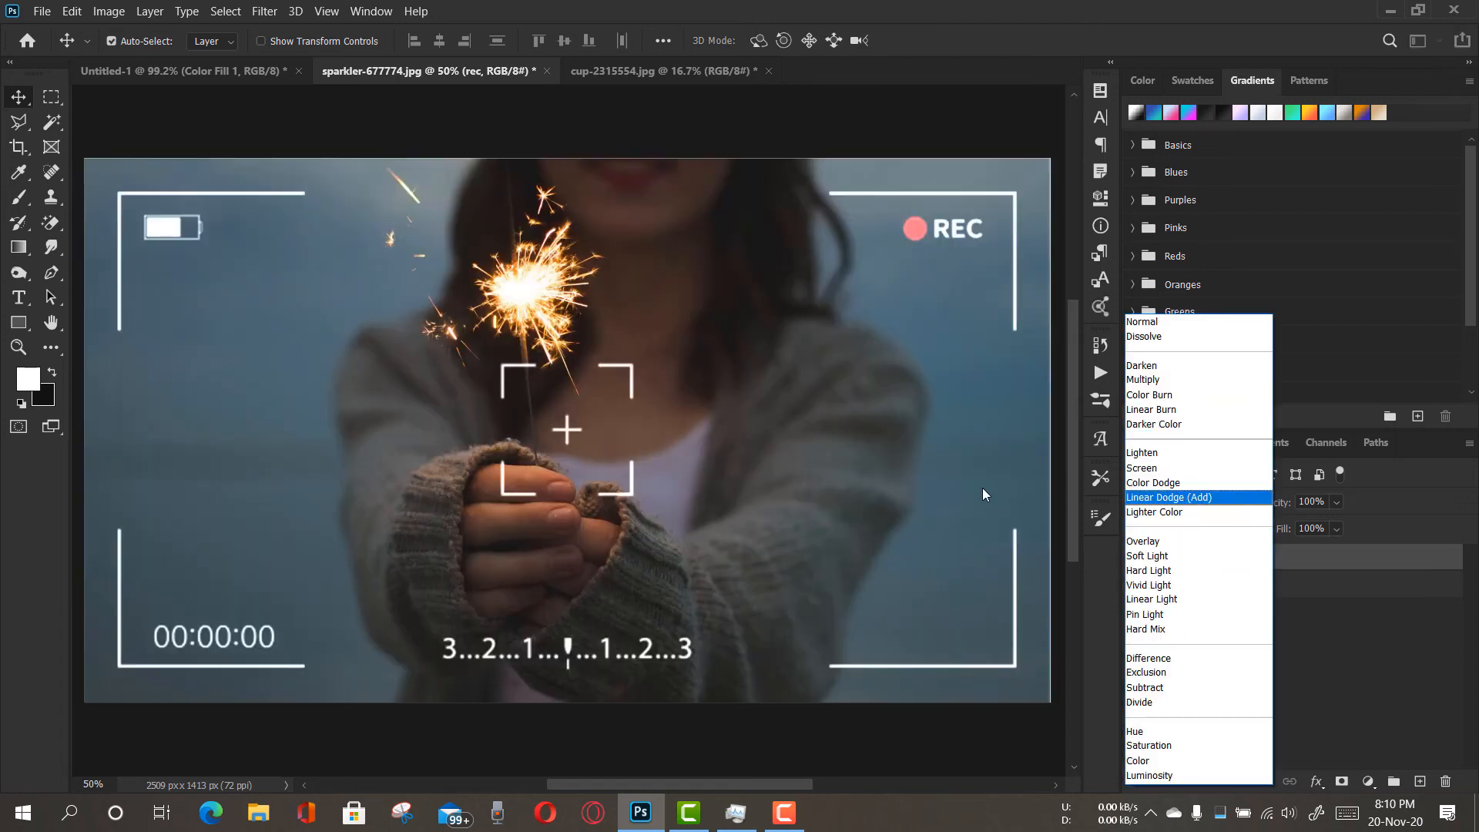
click(1140, 469)
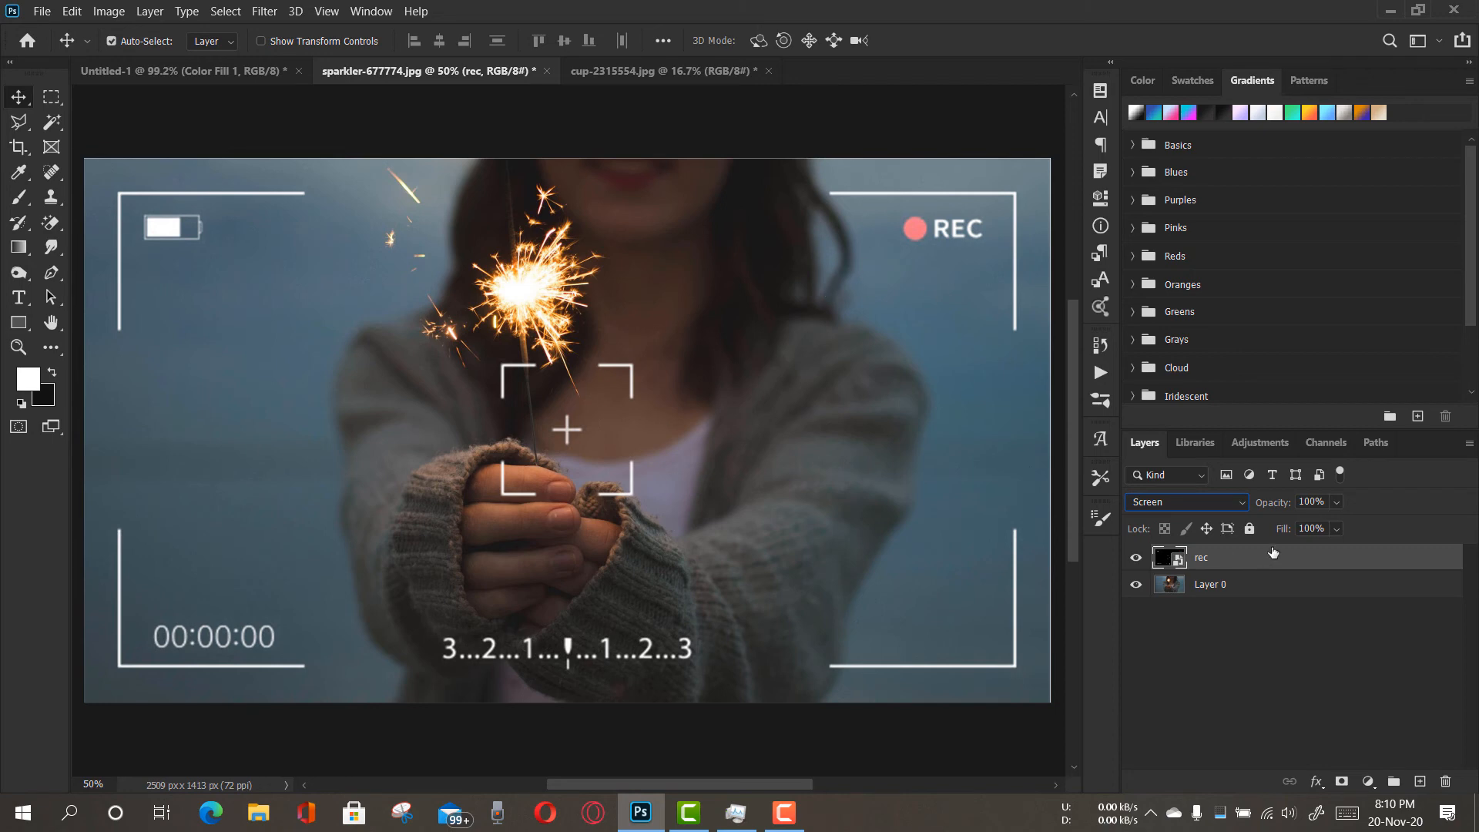
click(1284, 663)
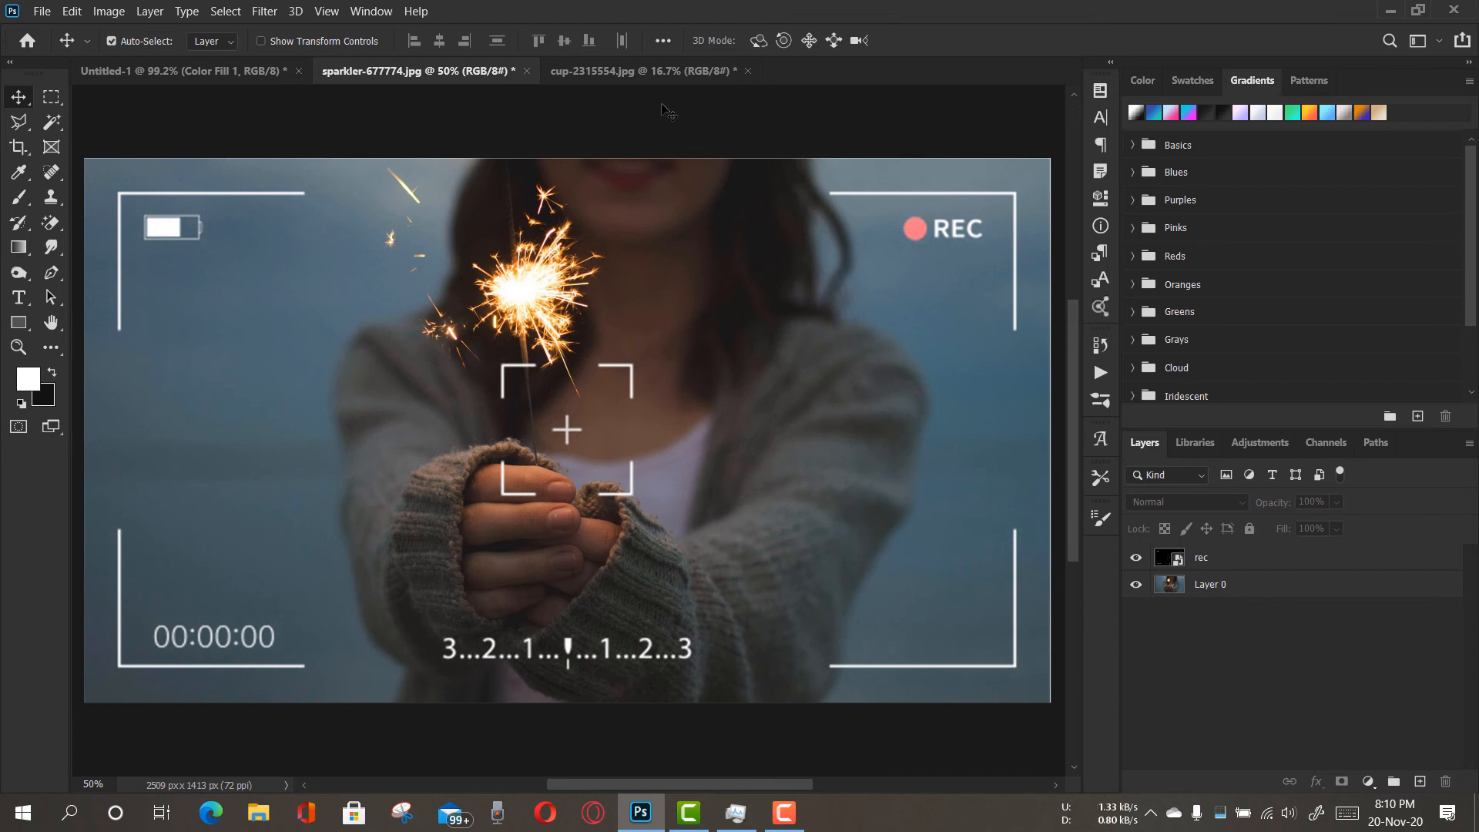
Place the img20c glass image into the cup-2315554.jpg document and position it on the table beside the striped mug
click(662, 68)
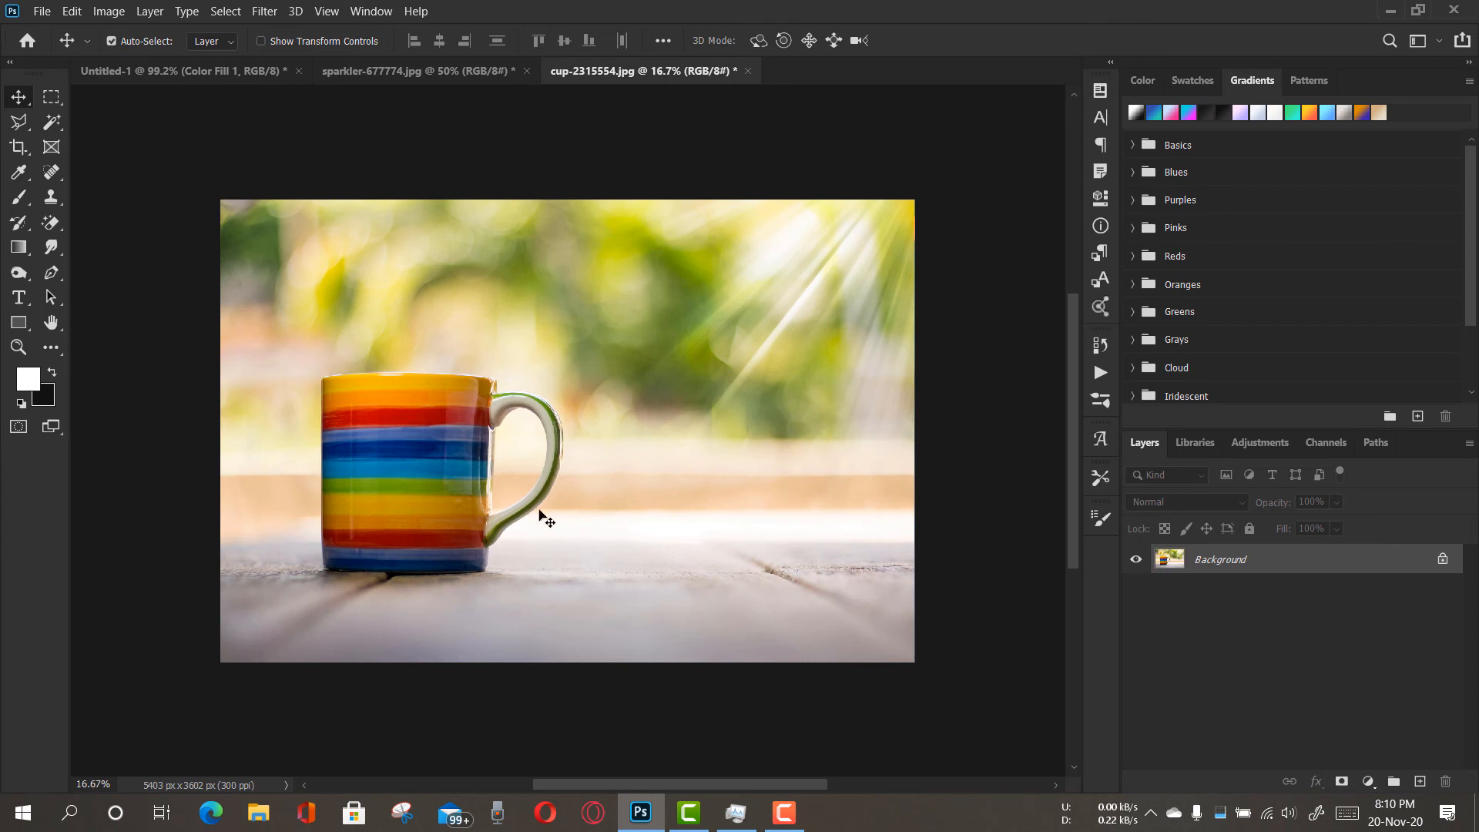
click(1390, 9)
drag(620, 127, 723, 473)
drag(606, 476, 771, 494)
click(922, 40)
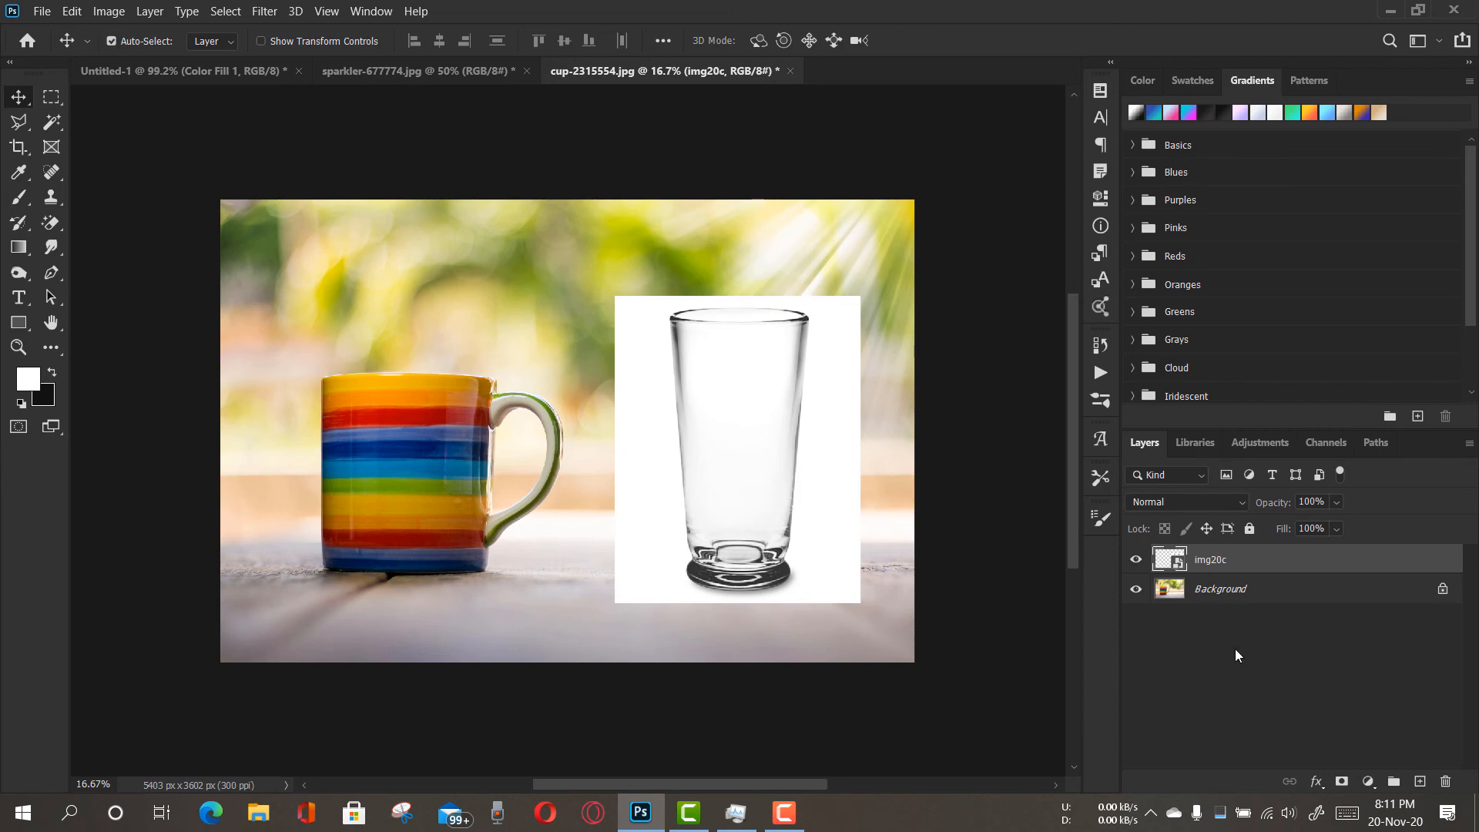
Set the img20c glass layer's blend mode to Multiply and duplicate the layer
click(1240, 502)
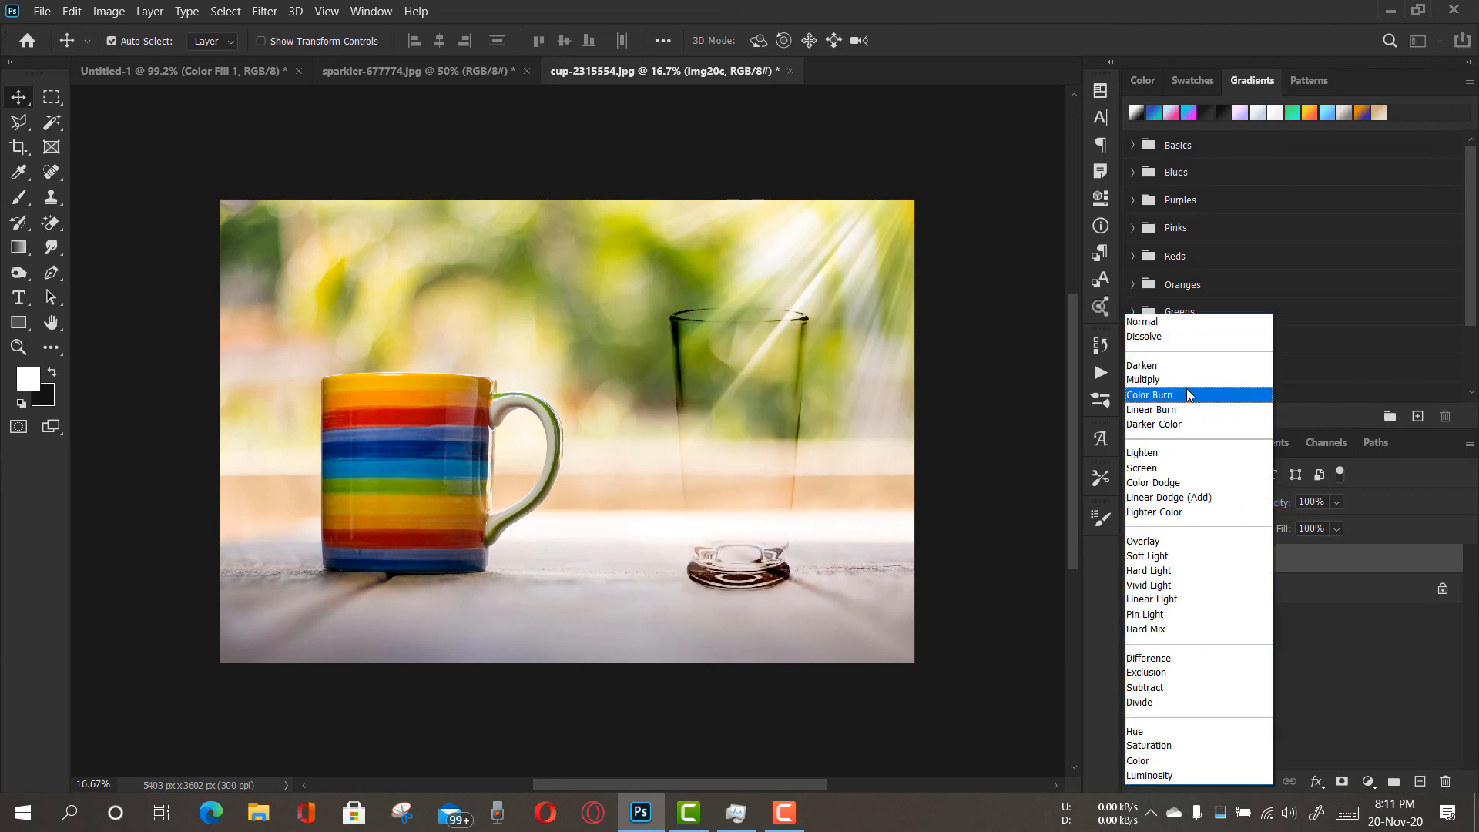
click(1186, 379)
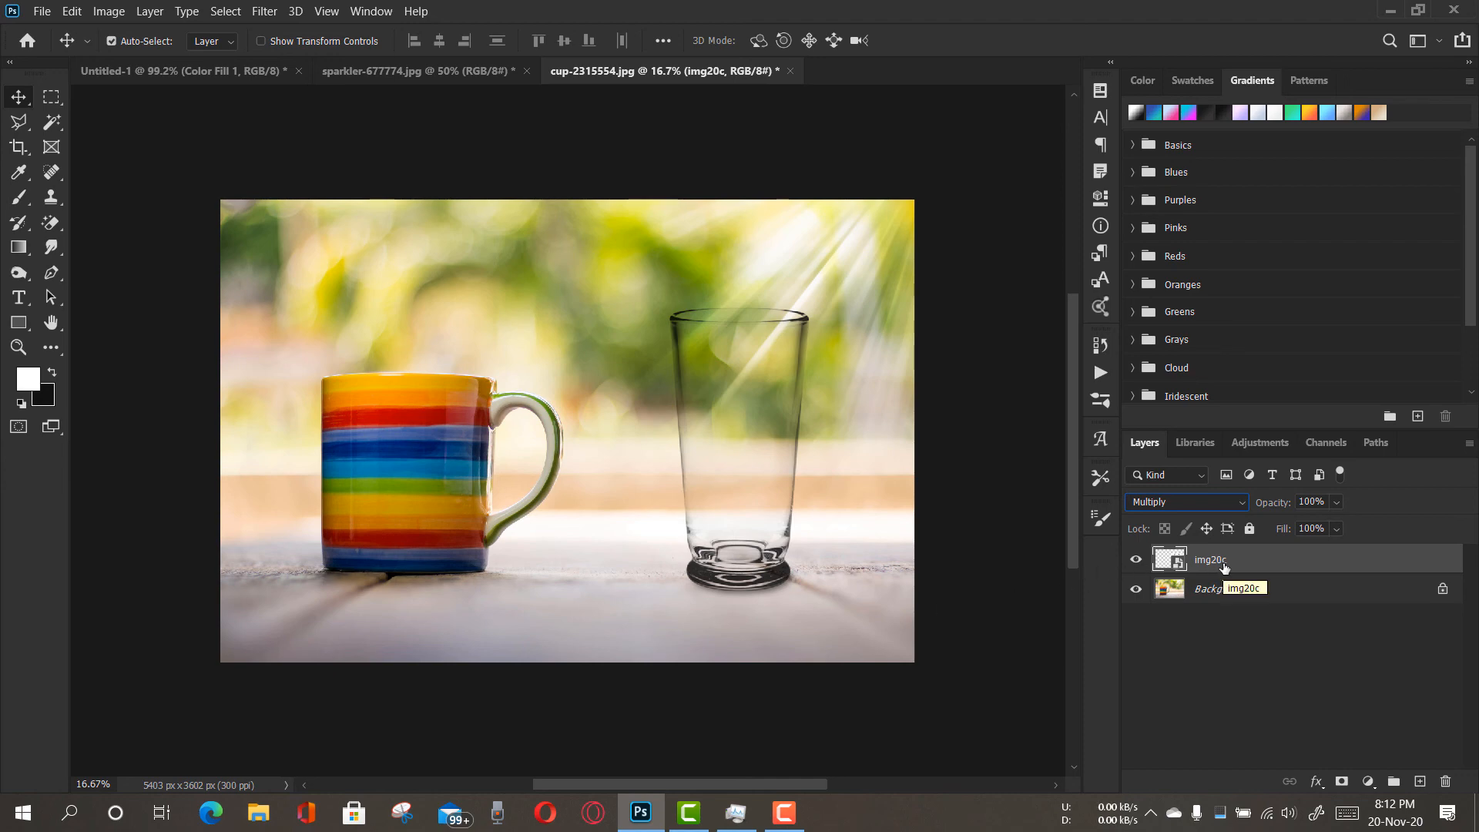
key(ctrl)
key(ctrl+j)
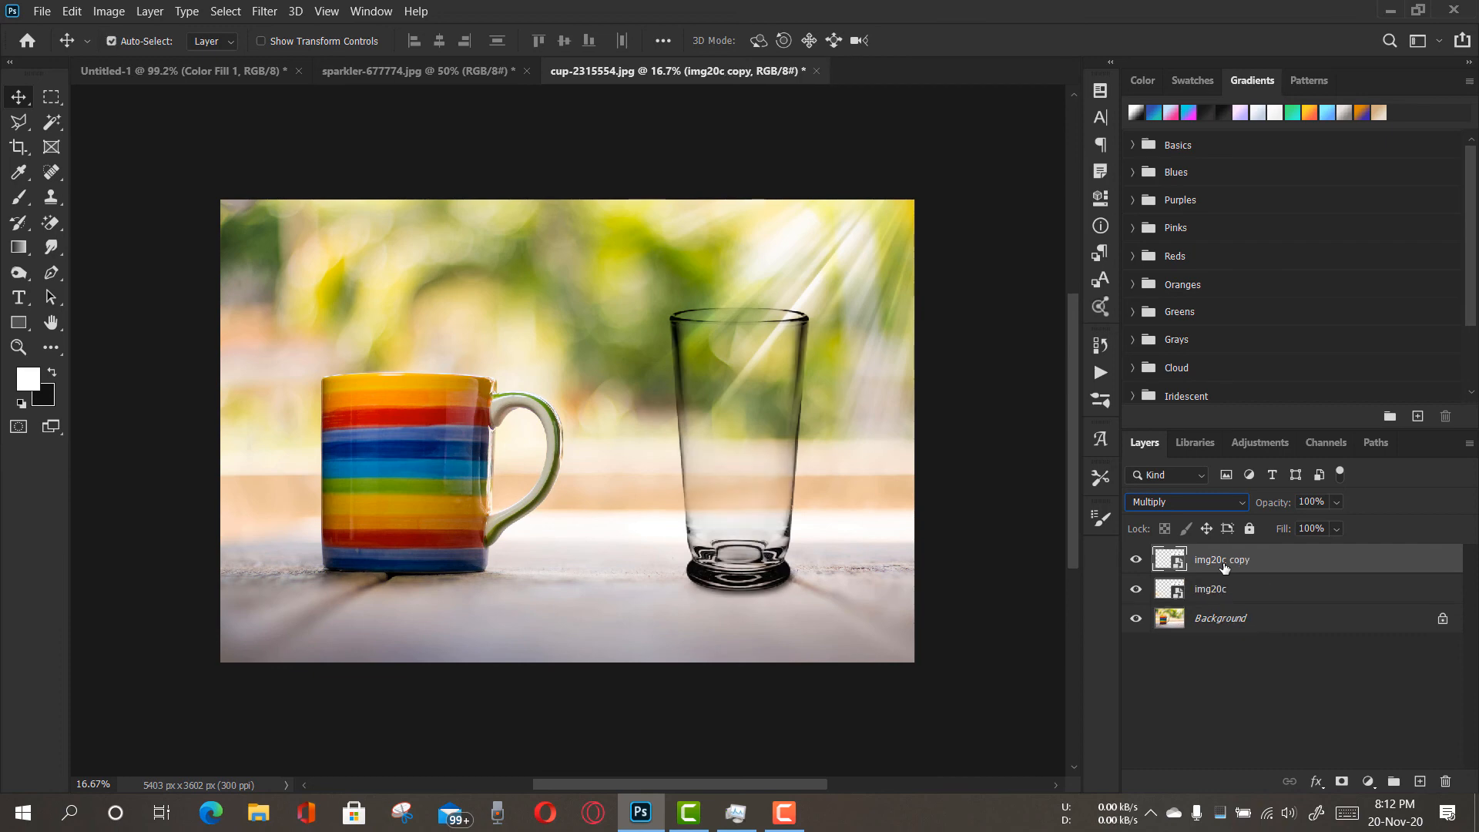
Add a layer mask to the duplicated glass layer and paint black over the glass's base with the Brush at 21% flow
click(1342, 783)
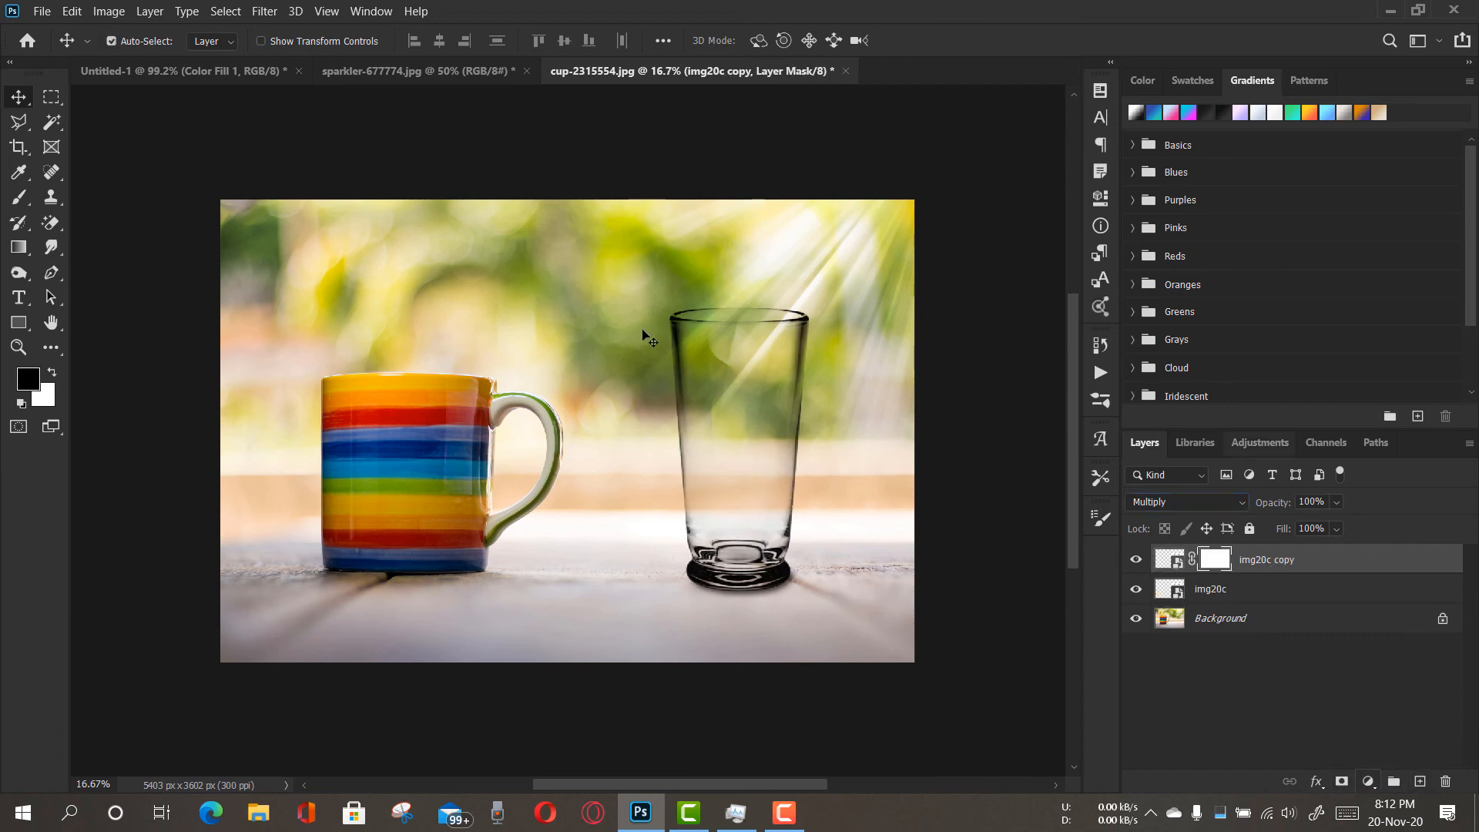
click(19, 198)
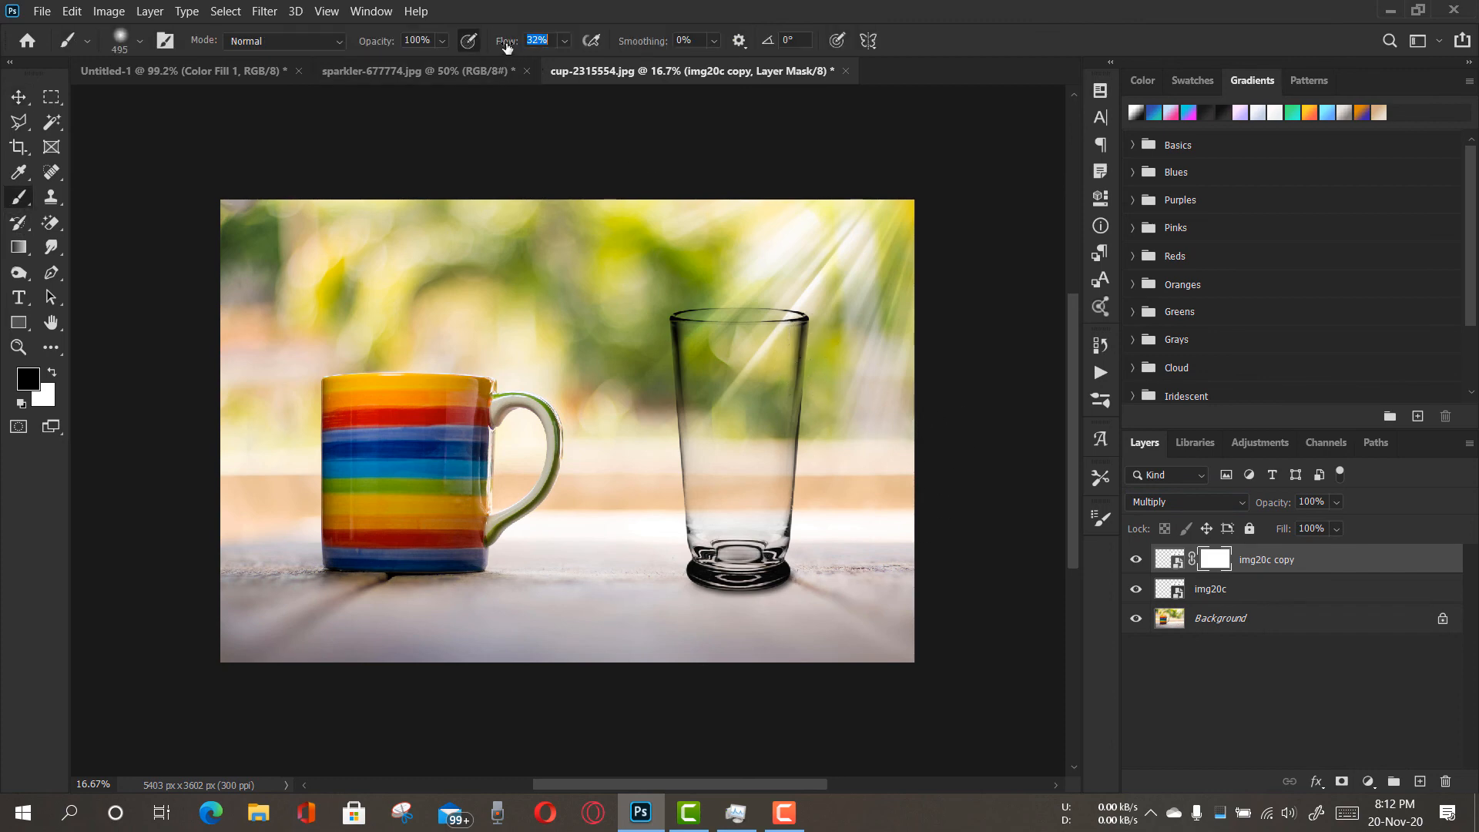
drag(507, 48, 498, 48)
drag(686, 568, 744, 591)
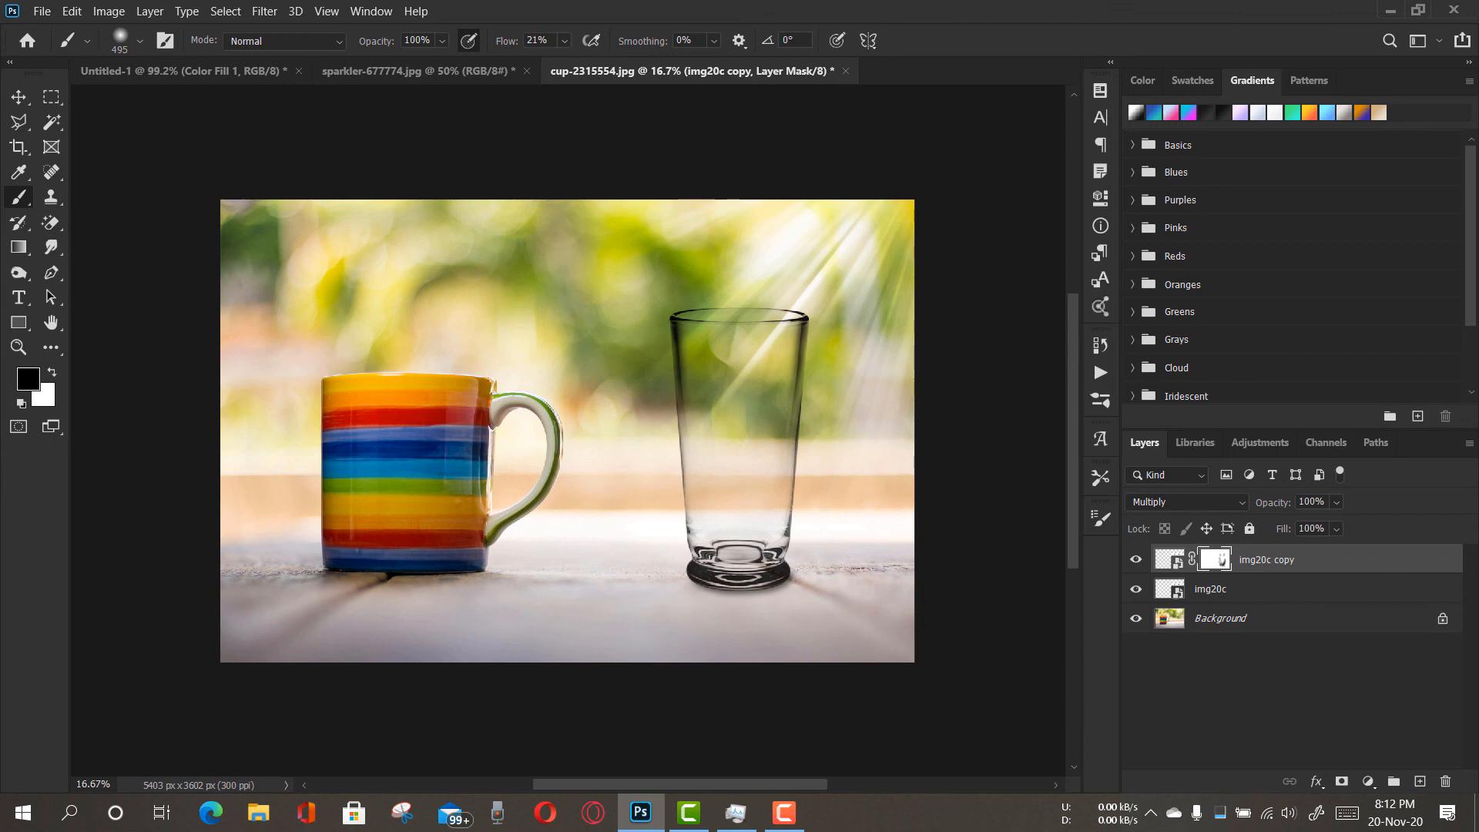
key(v)
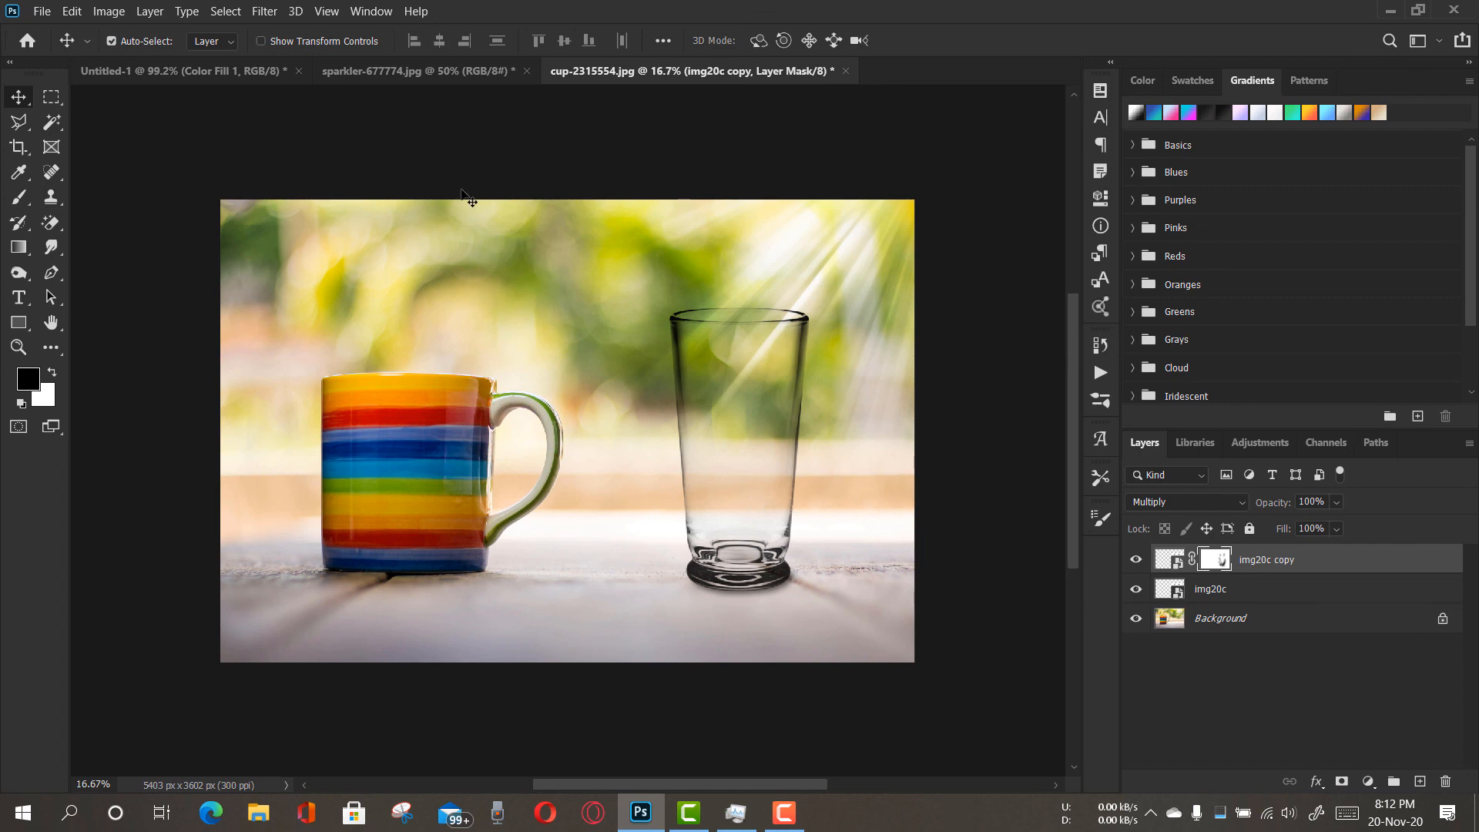
View the finished sparkler-677774.jpg composite, then return to the cup-2315554.jpg document
click(432, 72)
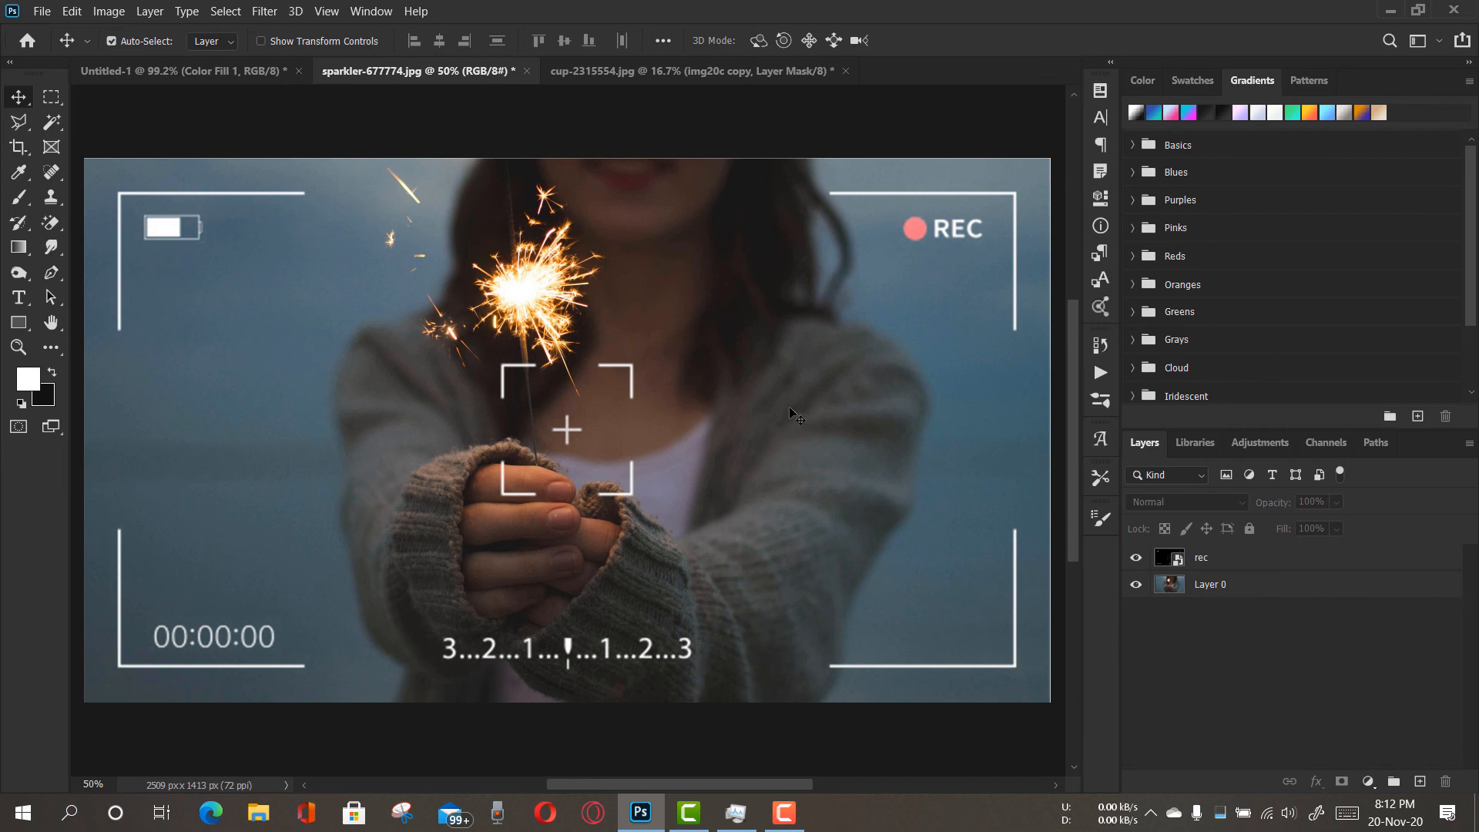
click(734, 72)
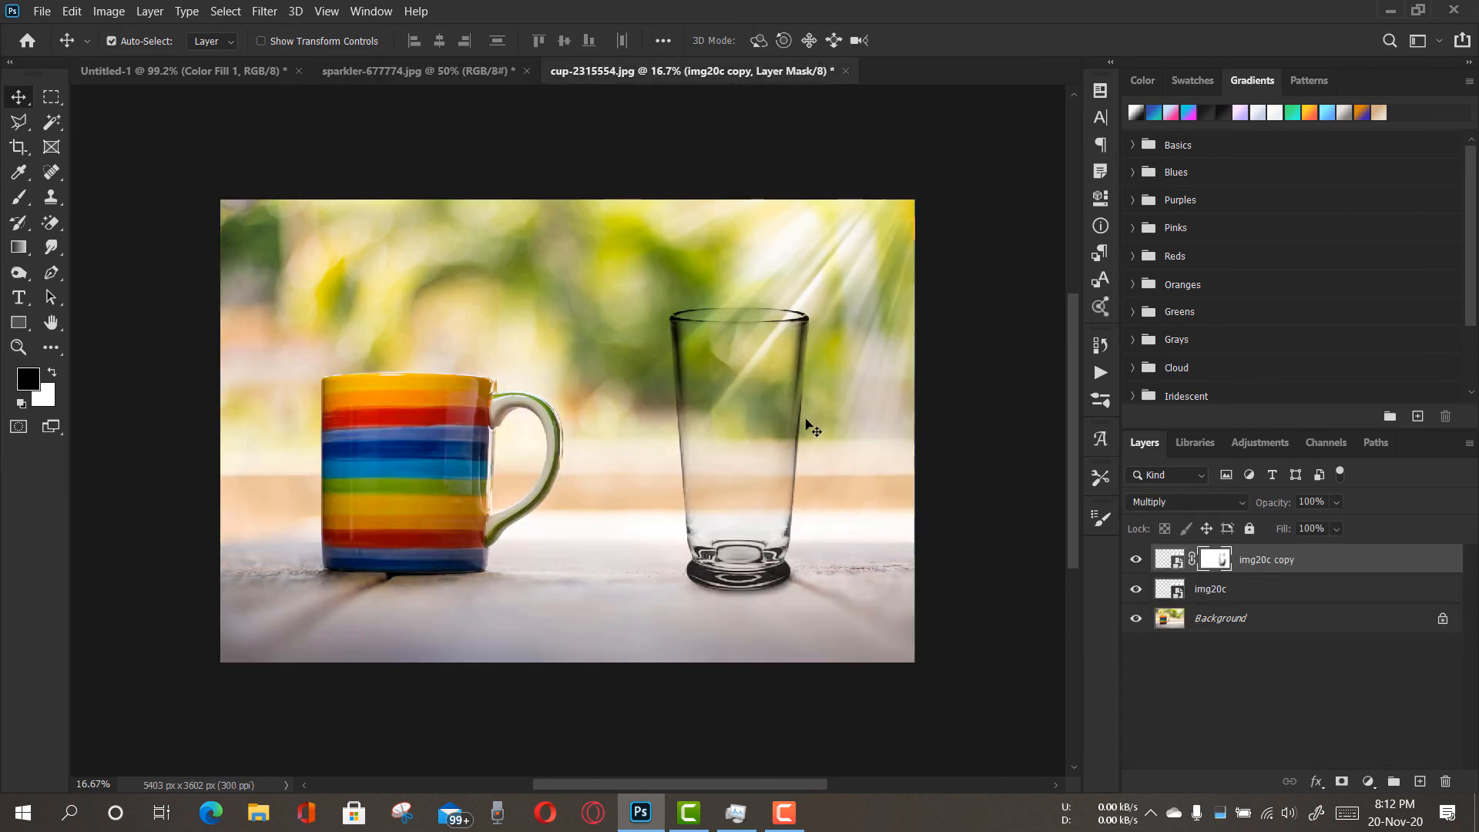